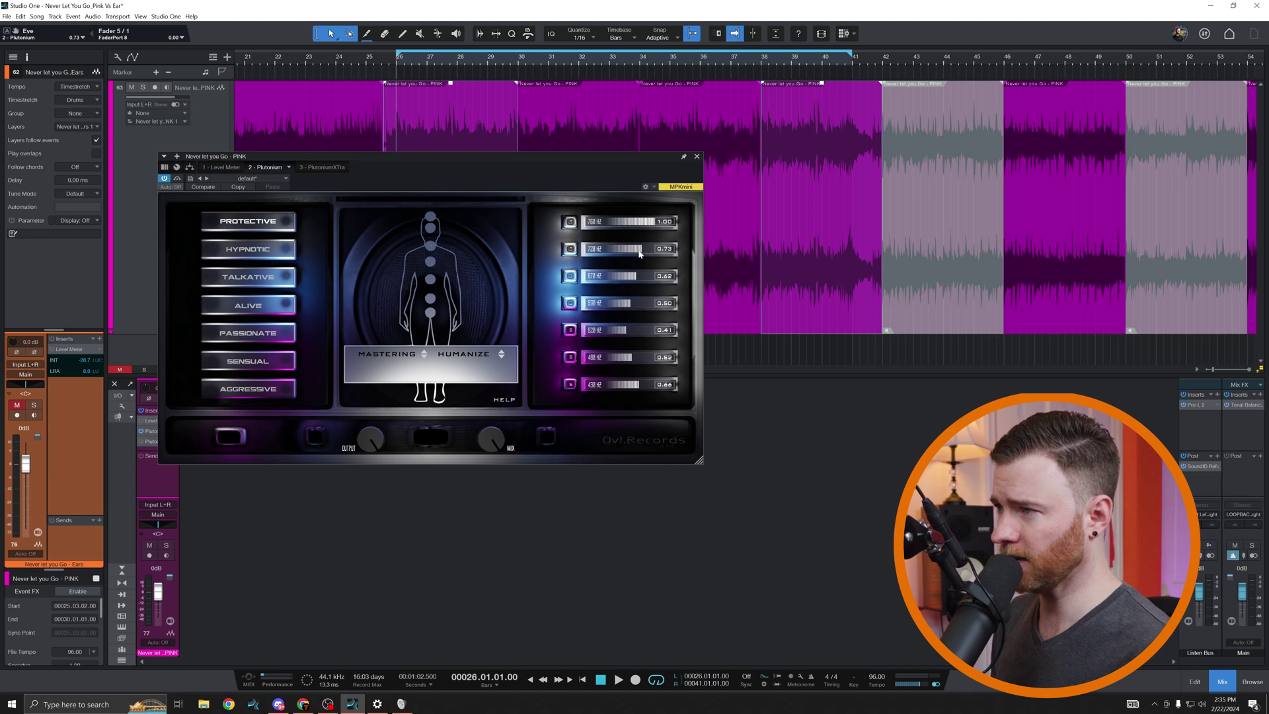
- Lower the second frequency band in Plutonium to 0.60
{"action": "mouse_move", "coordinate": [616, 249]}
{"action": "left_mouse_down"}
{"action": "mouse_move", "coordinate": [510, 264]}
{"action": "mouse_move", "coordinate": [613, 261]}
{"action": "mouse_move", "coordinate": [599, 258]}
{"action": "left_mouse_up"}
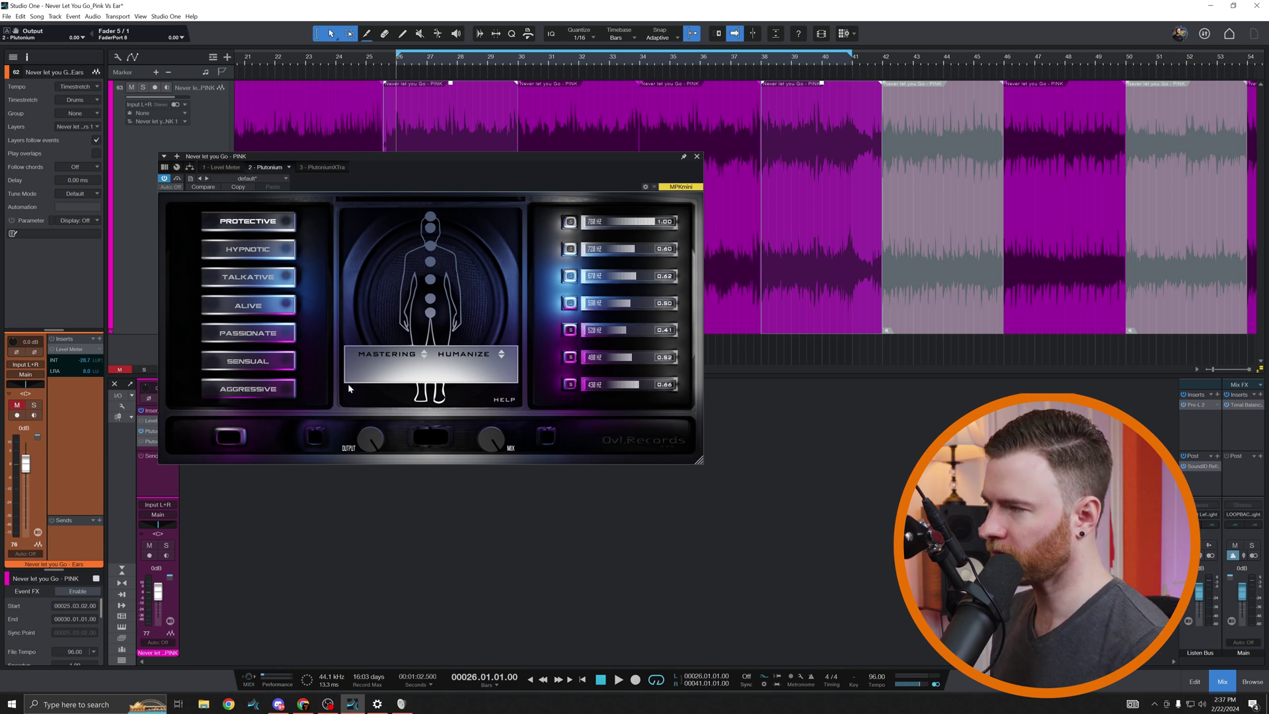
- Review Plutonium's source-type and tone-mode options, keeping Mastering and Humanize
{"action": "left_click", "coordinate": [388, 354]}
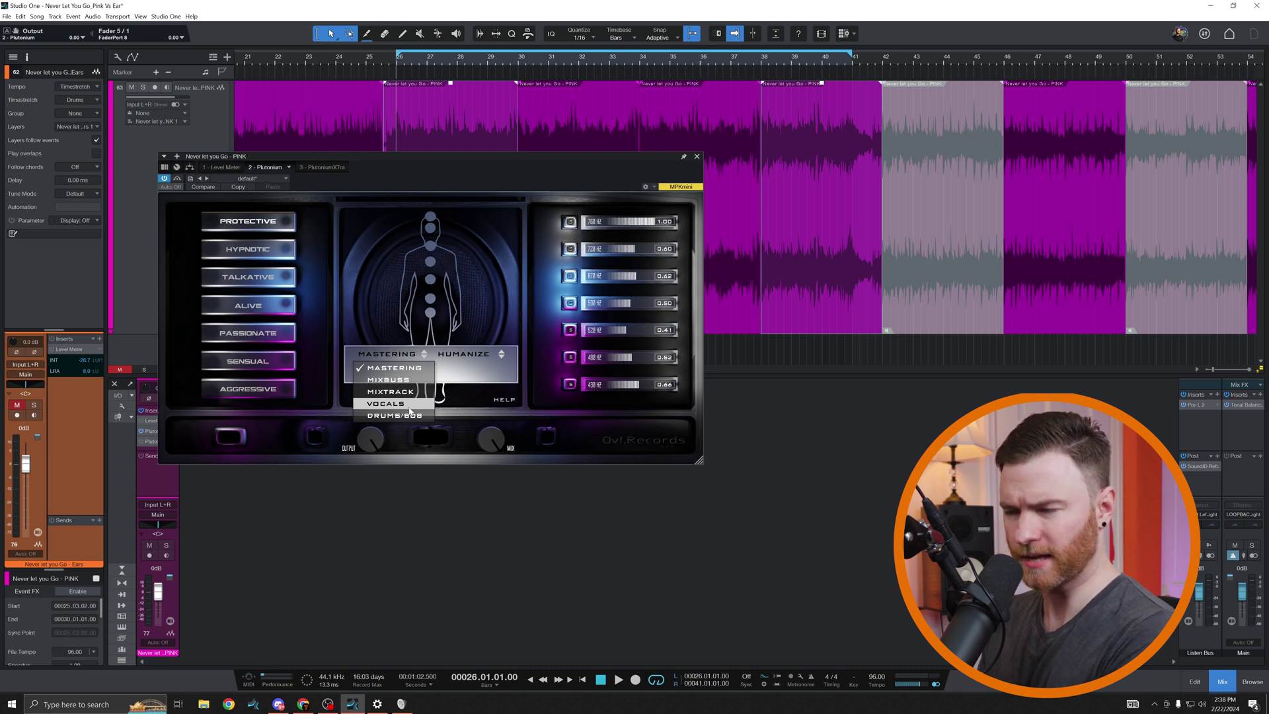
{"action": "left_click", "coordinate": [418, 371]}
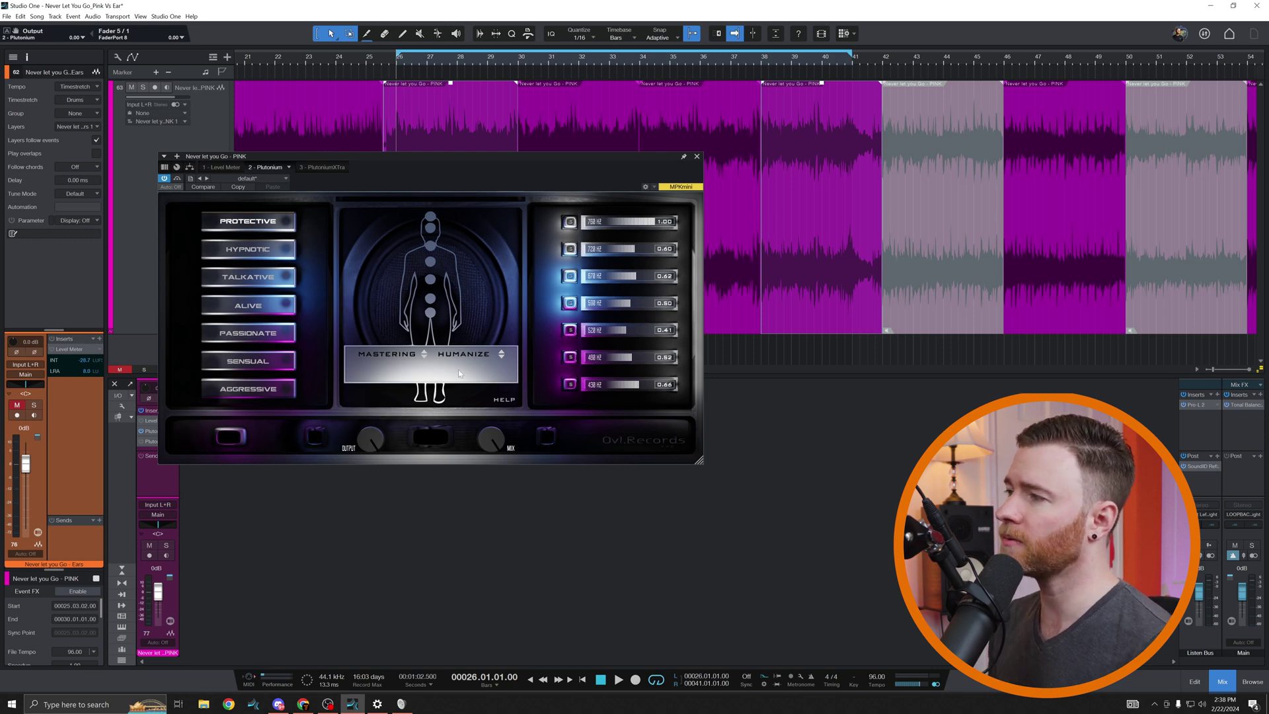
{"action": "left_click", "coordinate": [489, 355]}
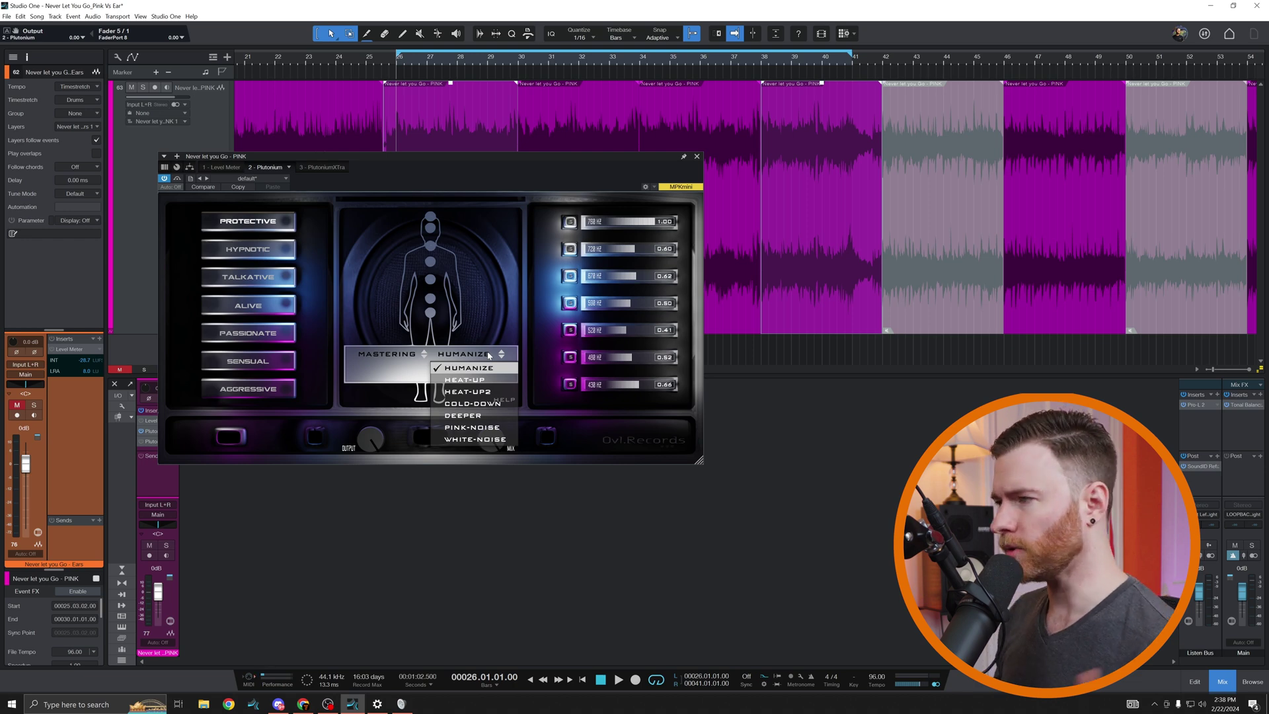
{"action": "left_click", "coordinate": [544, 356]}
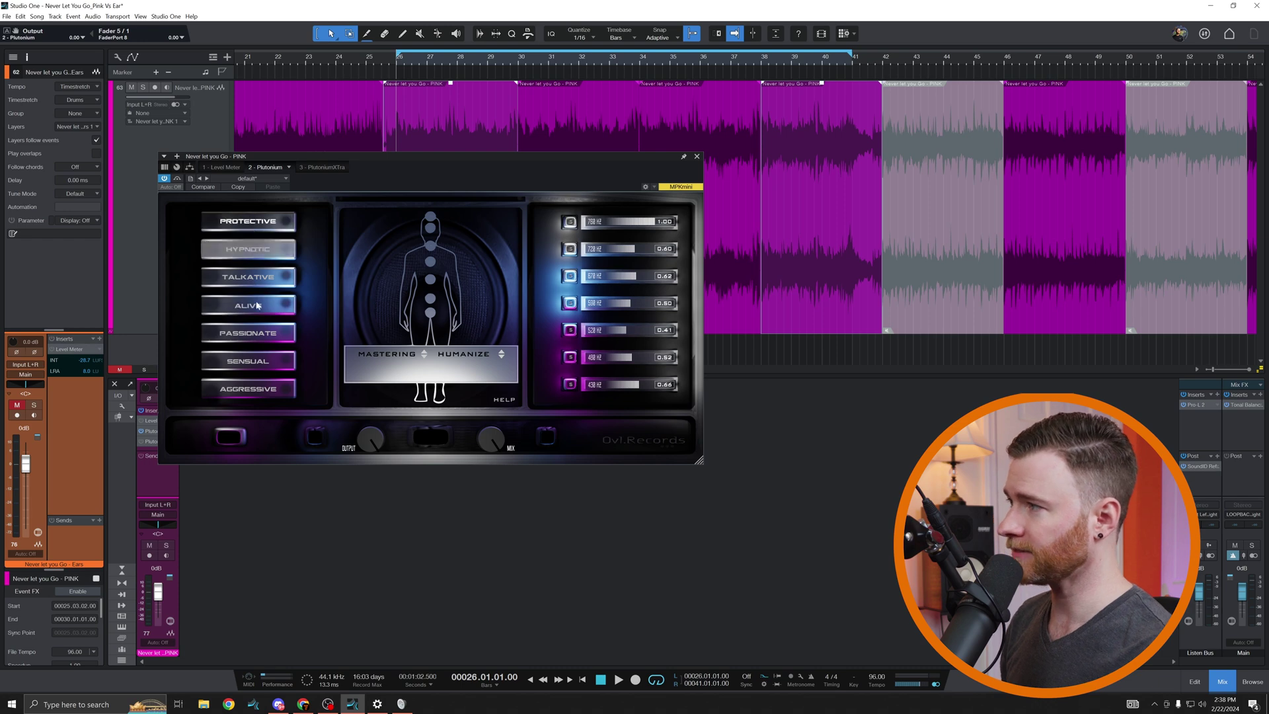
- Play the song with Plutonium bypassed and re-enable it to compare the Protective preset with the dry sound
{"action": "left_click", "coordinate": [178, 179]}
{"action": "key", "text": "space"}
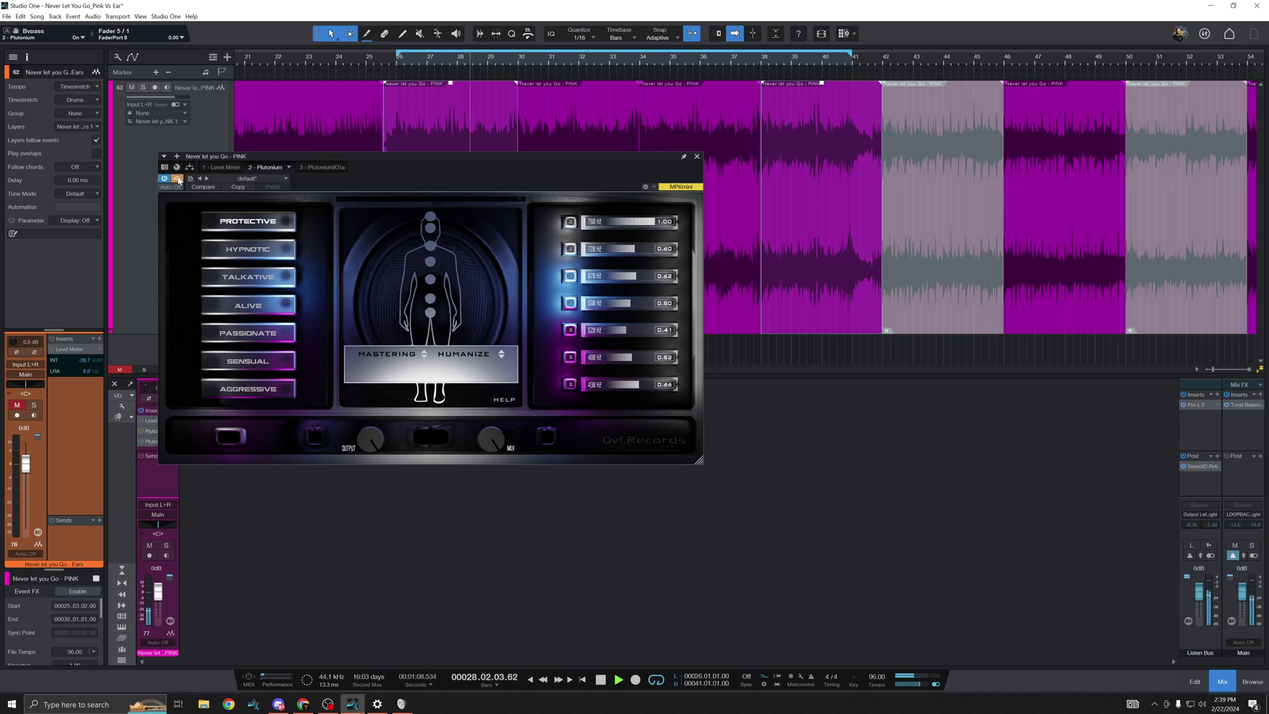
{"action": "left_click", "coordinate": [177, 179]}
{"action": "left_click", "coordinate": [246, 256]}
{"action": "left_click", "coordinate": [234, 221]}
{"action": "left_click", "coordinate": [234, 220]}
{"action": "left_click", "coordinate": [235, 220]}
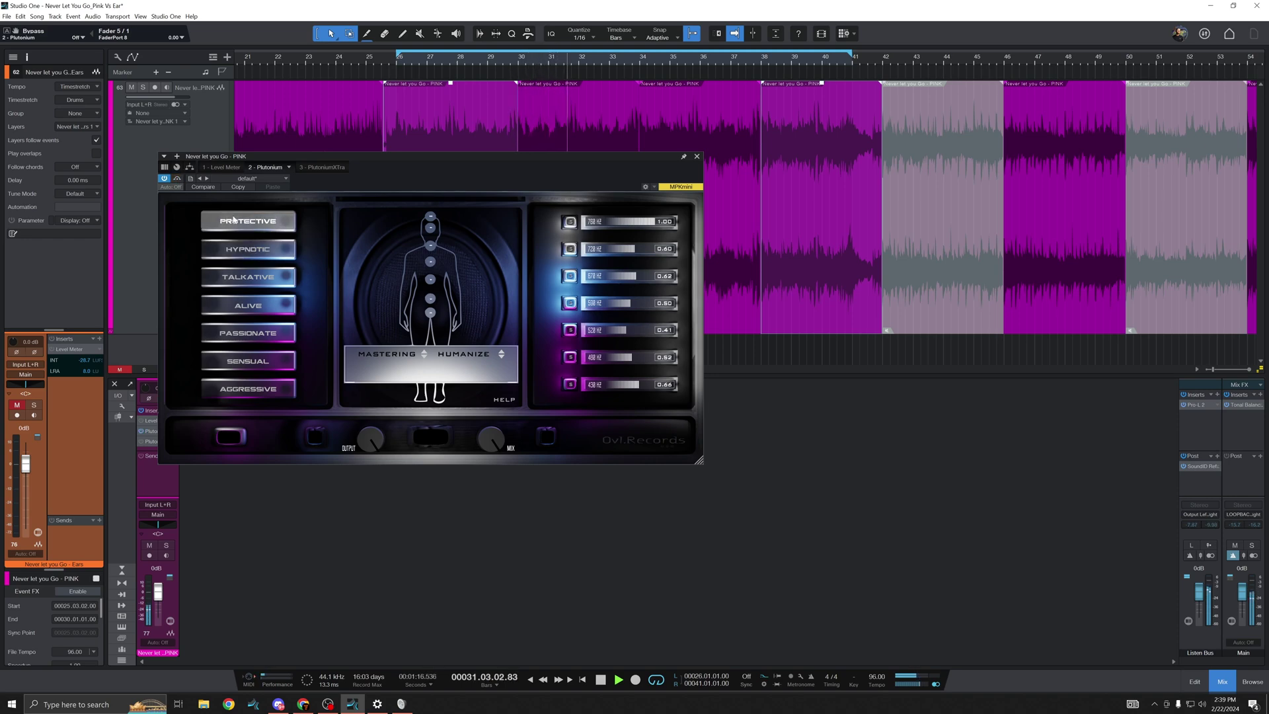
- Audition the Hypnotic, Talkative, Alive, Passionate, Sensual and Aggressive presets in order during playback
{"action": "left_click", "coordinate": [244, 248]}
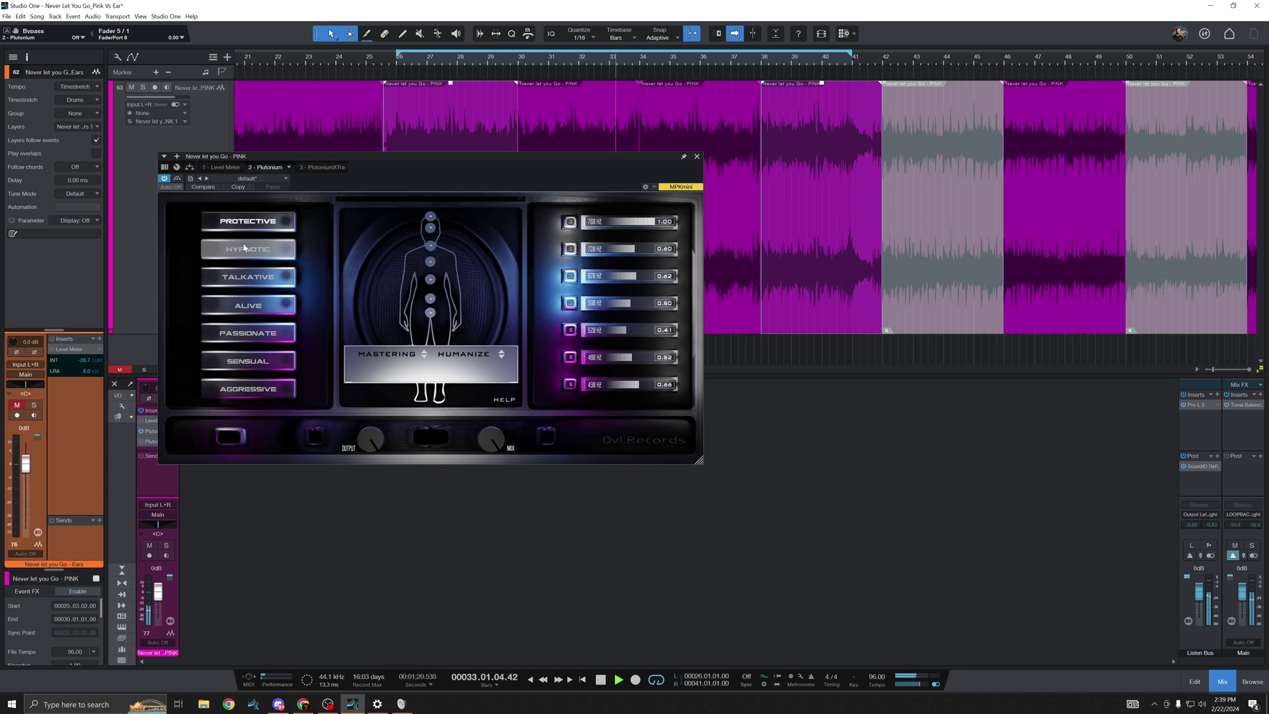
{"action": "left_click", "coordinate": [245, 249]}
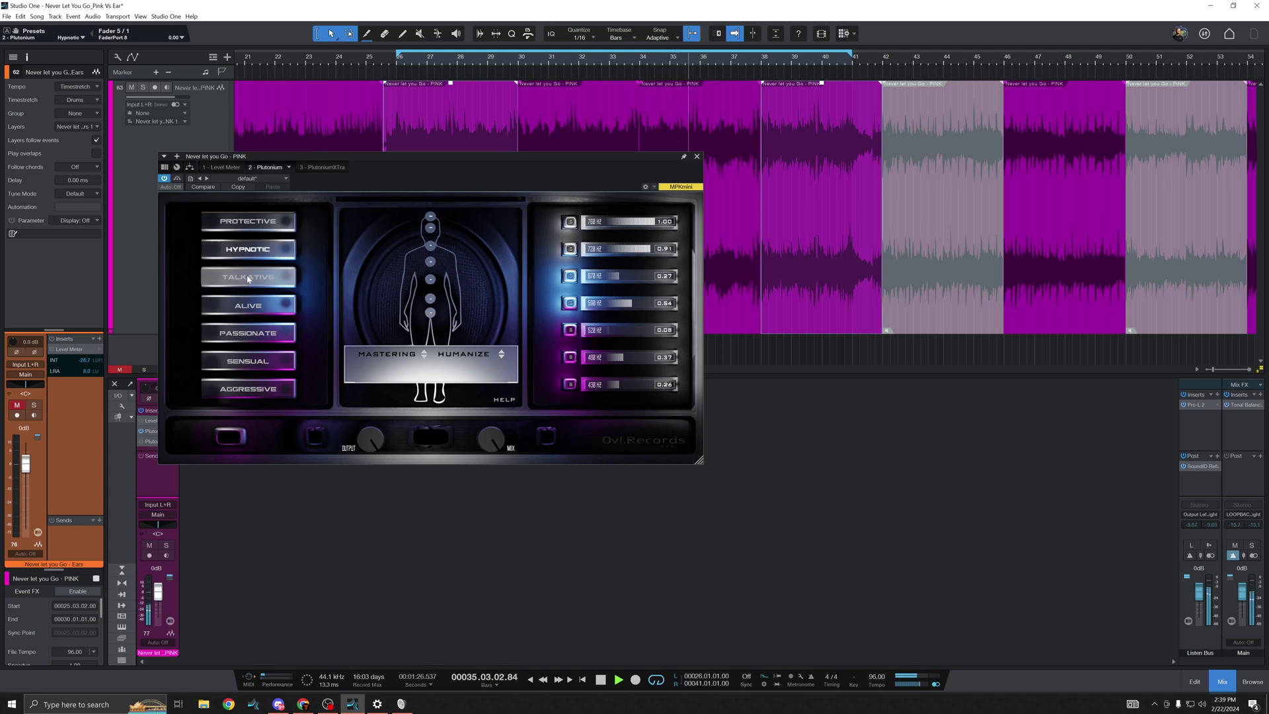
{"action": "left_click", "coordinate": [248, 278]}
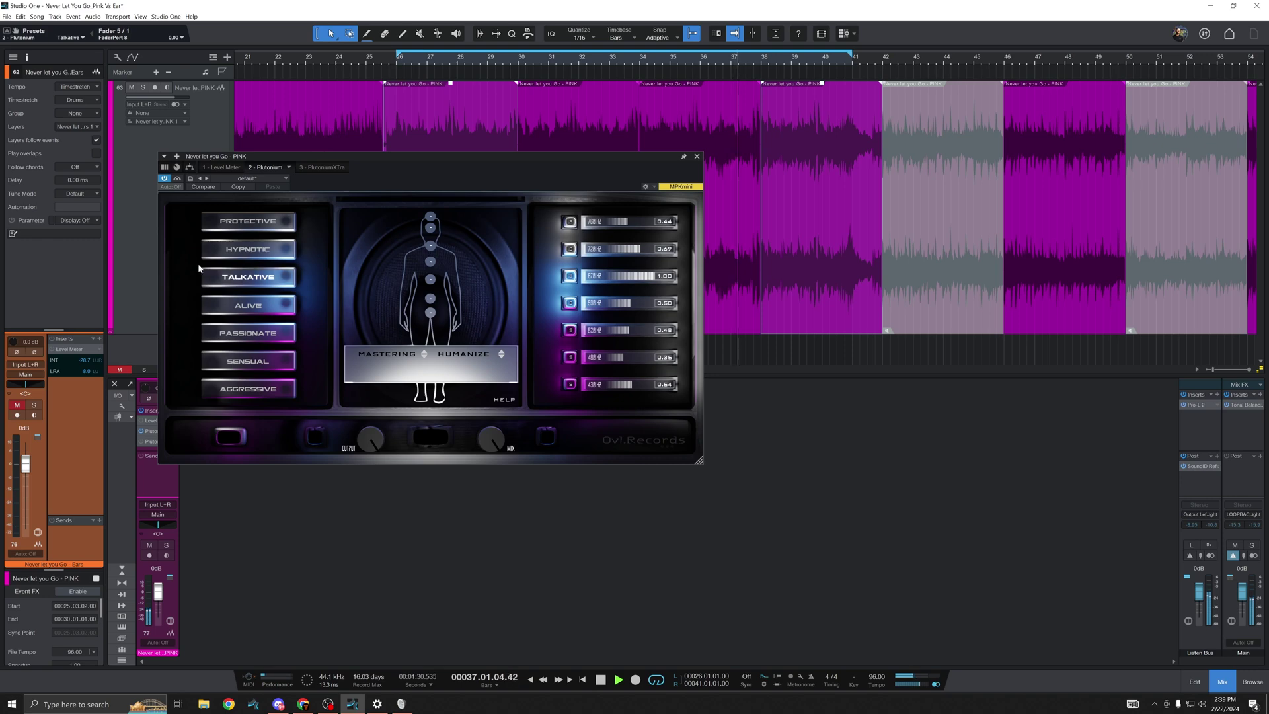
{"action": "left_click", "coordinate": [262, 308]}
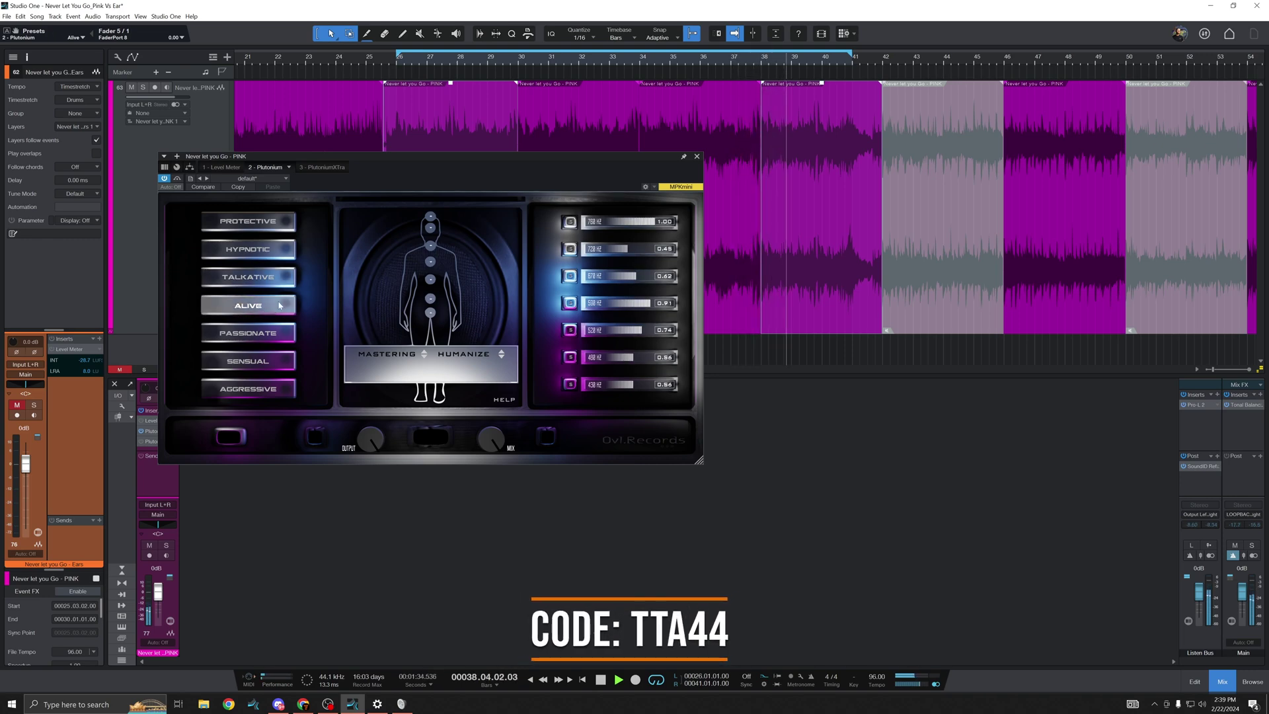
{"action": "left_click", "coordinate": [272, 329]}
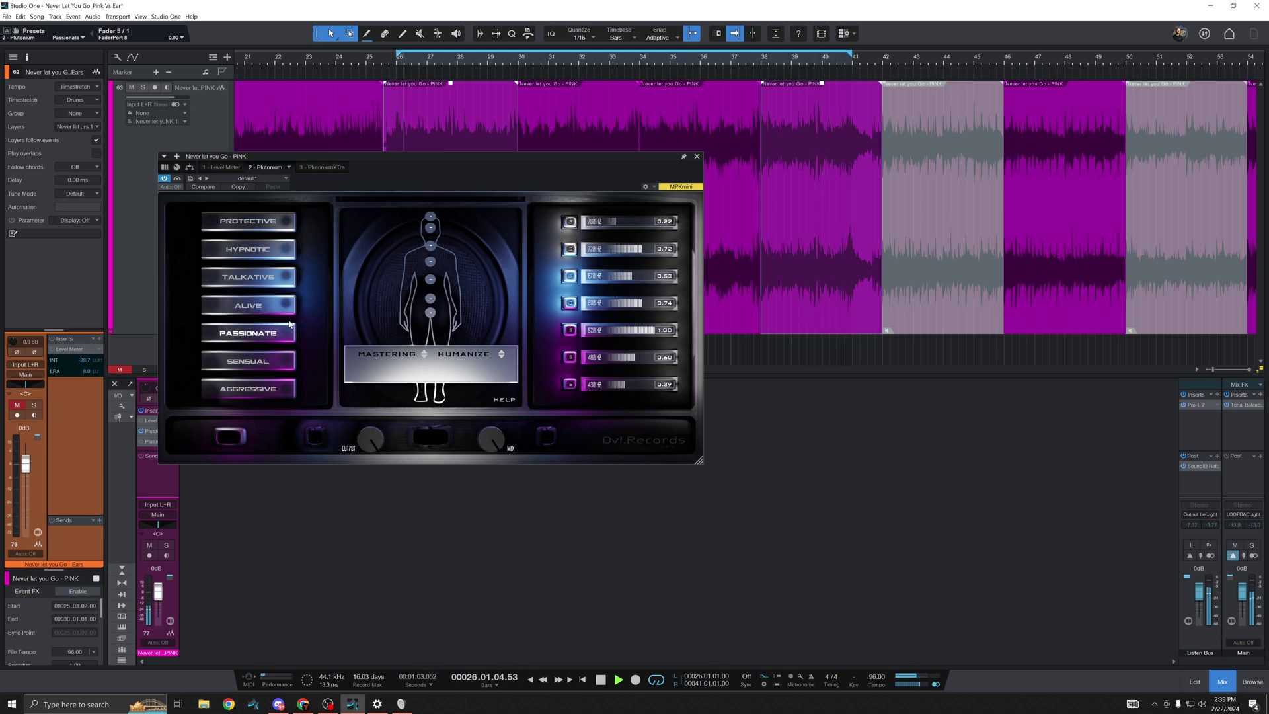
{"action": "left_click", "coordinate": [263, 362]}
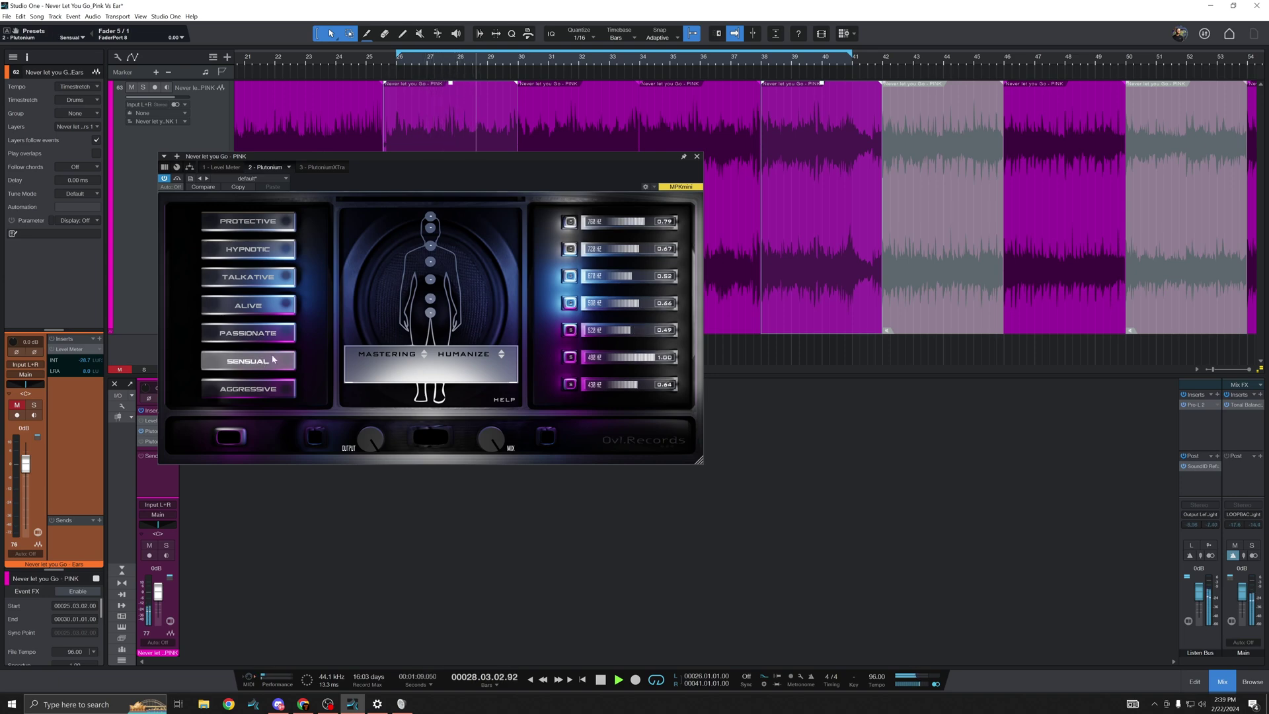
{"action": "left_click", "coordinate": [244, 389]}
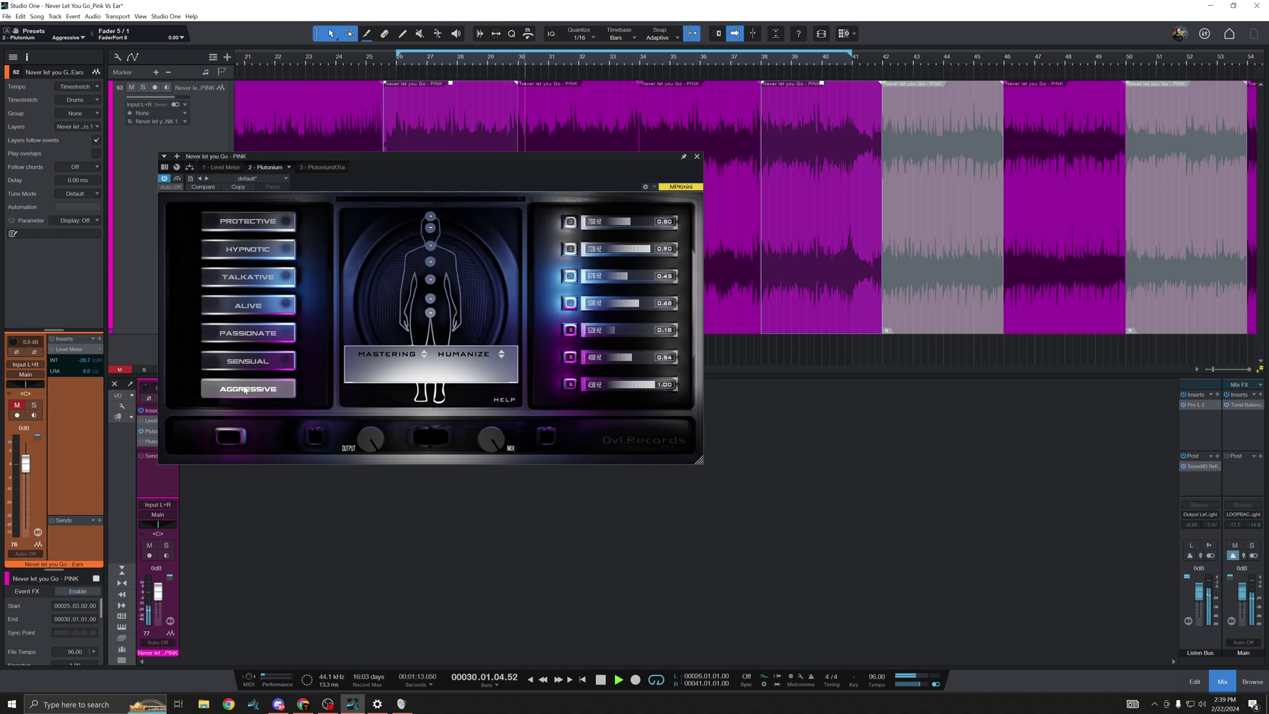
- Compare Protective with the bypassed signal, and re-enable processing with the Passionate preset
{"action": "left_click", "coordinate": [257, 226]}
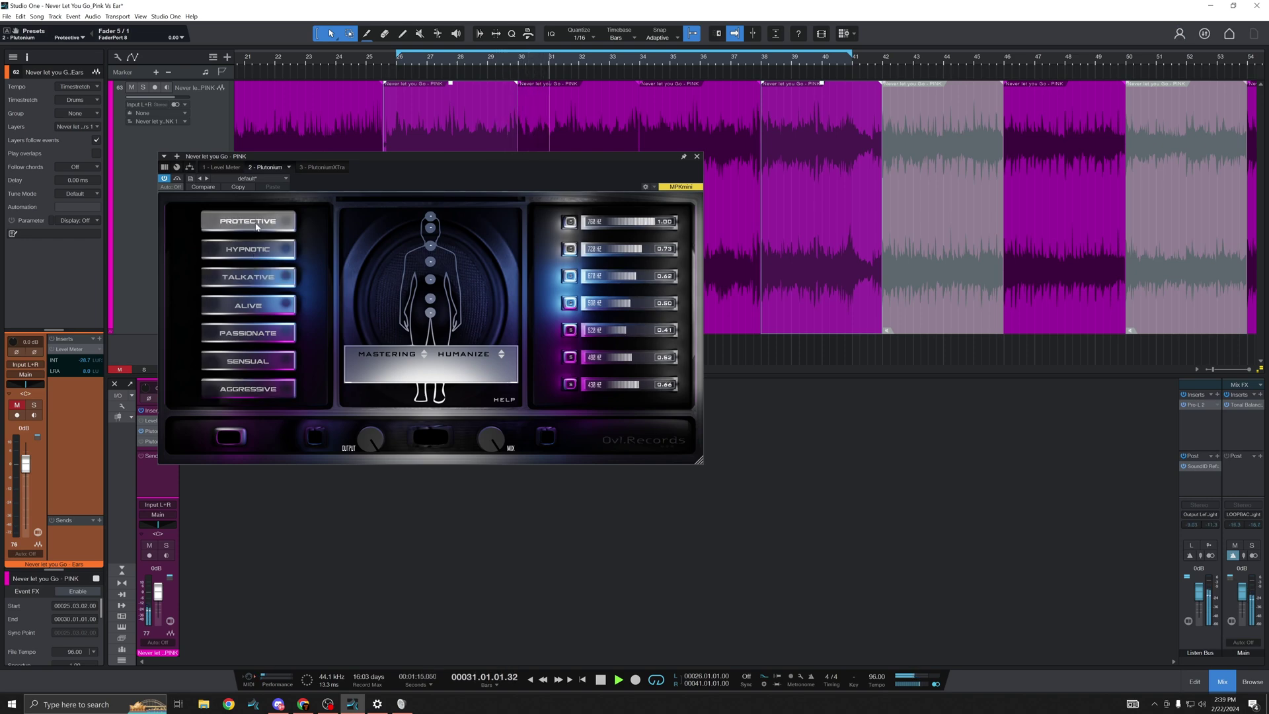
{"action": "left_click", "coordinate": [315, 437]}
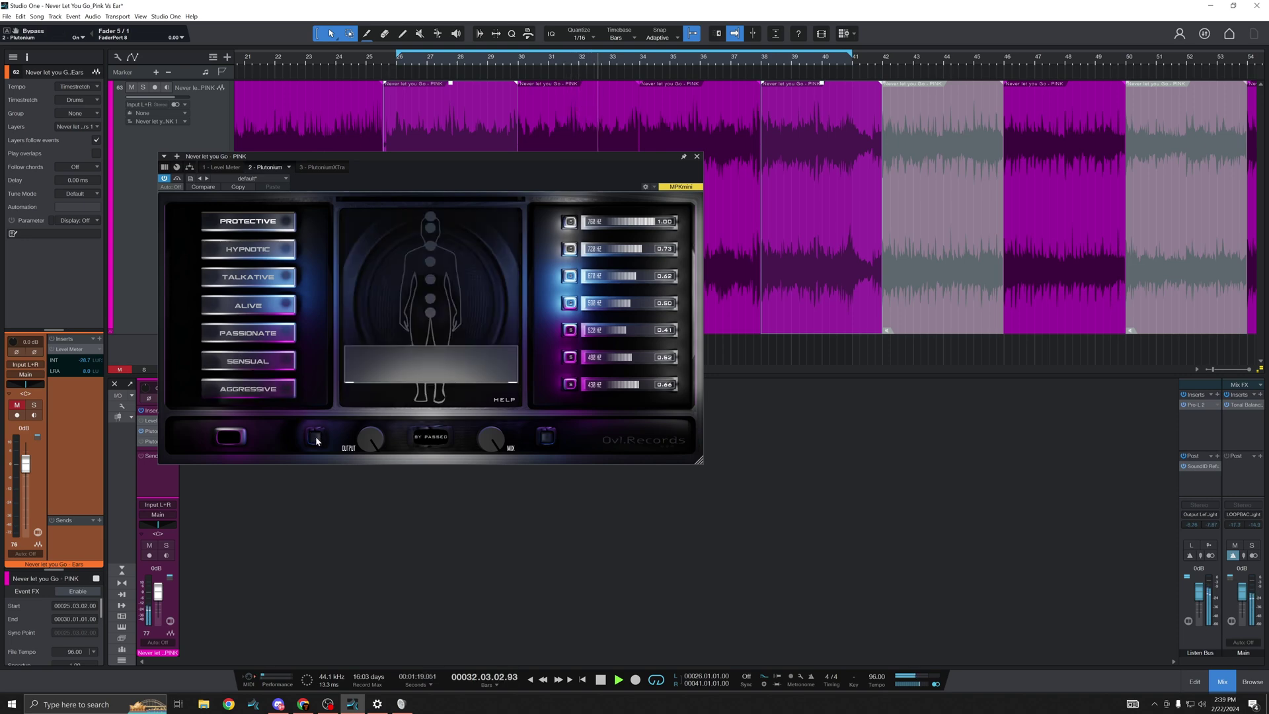
{"action": "left_click", "coordinate": [276, 337]}
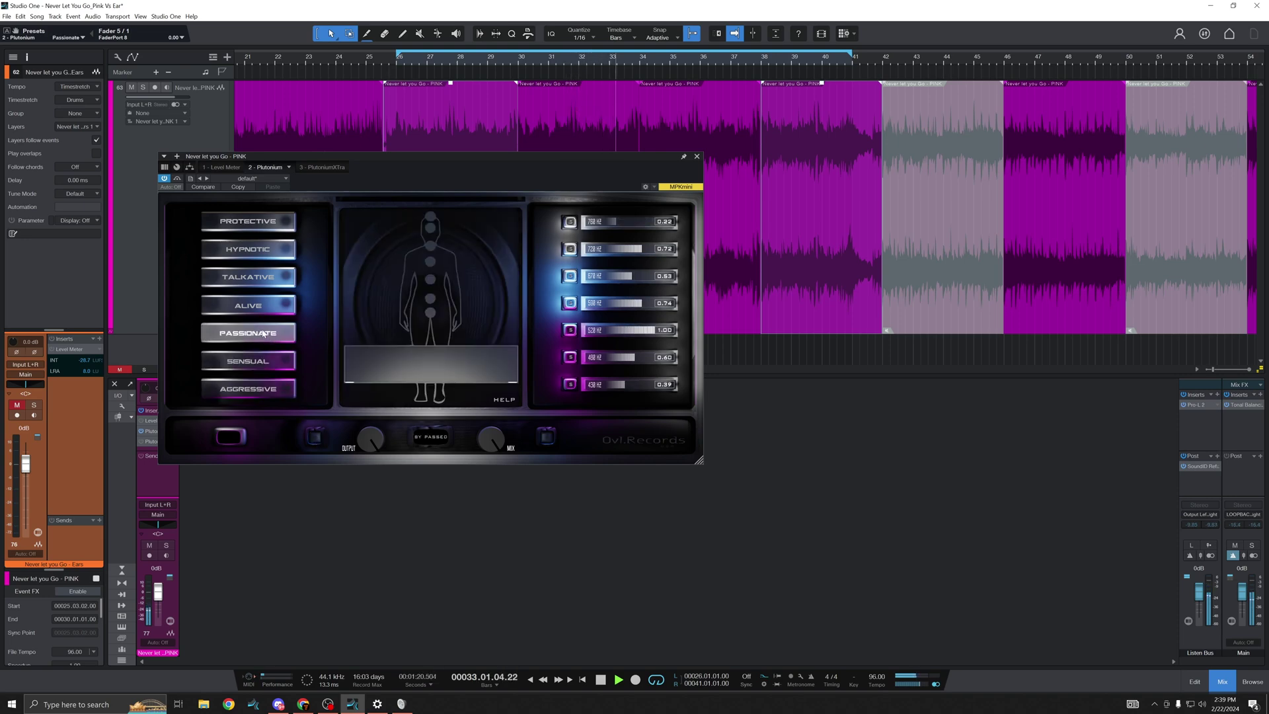
{"action": "left_click", "coordinate": [315, 436]}
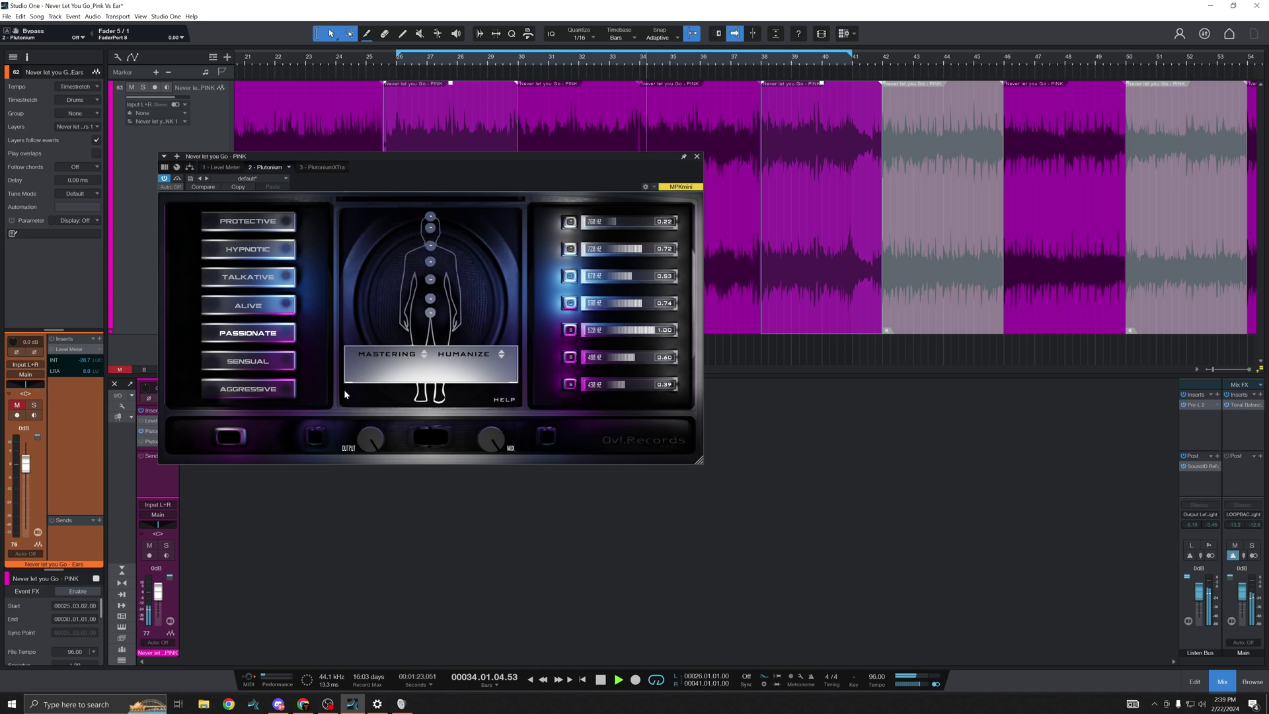
- Audition Alive, Talkative and Hypnotic, then stop playback and set Plutonium back to the Protective preset
{"action": "left_click", "coordinate": [251, 307]}
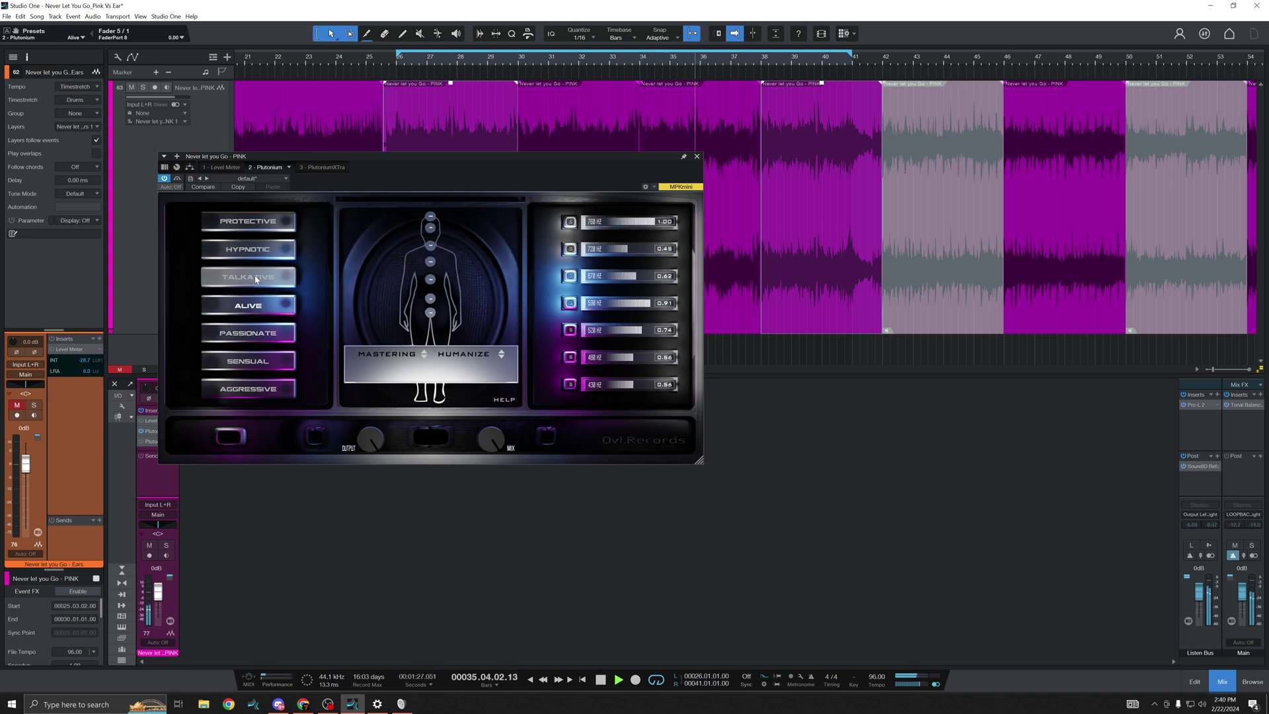
{"action": "left_click", "coordinate": [256, 278]}
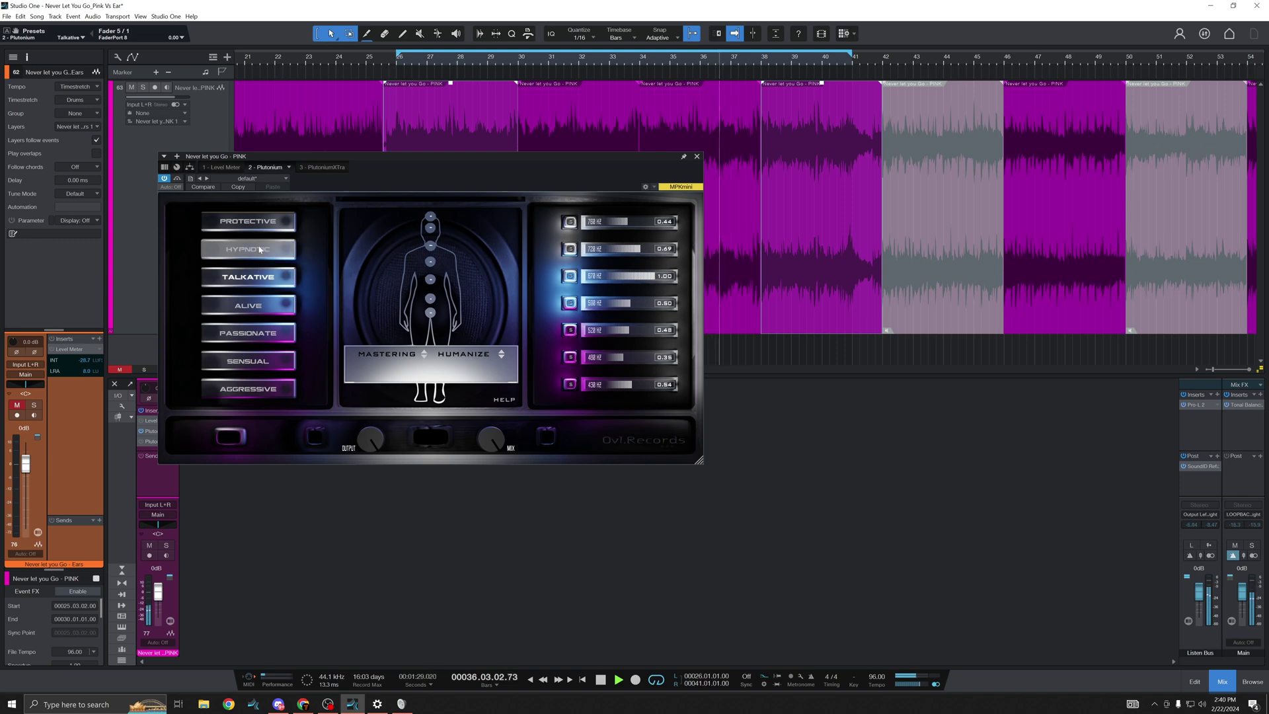
{"action": "left_click", "coordinate": [260, 249]}
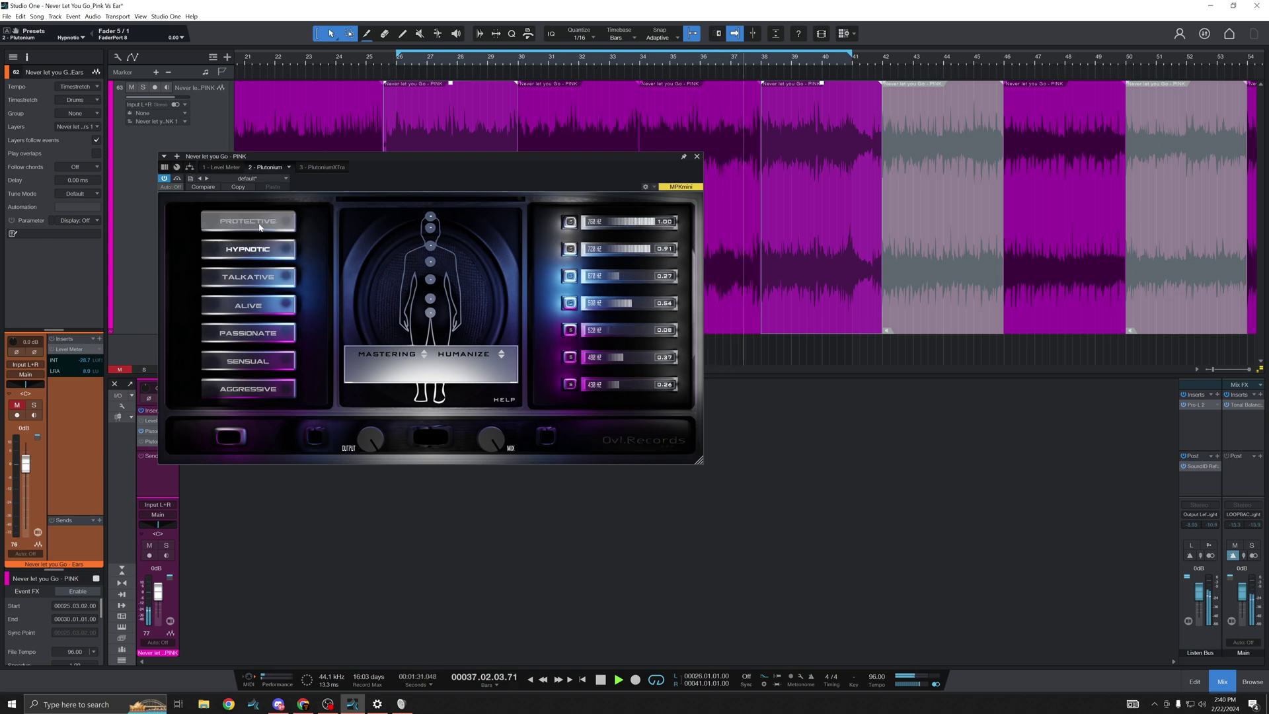
{"action": "key", "text": "space"}
{"action": "left_click", "coordinate": [259, 223]}
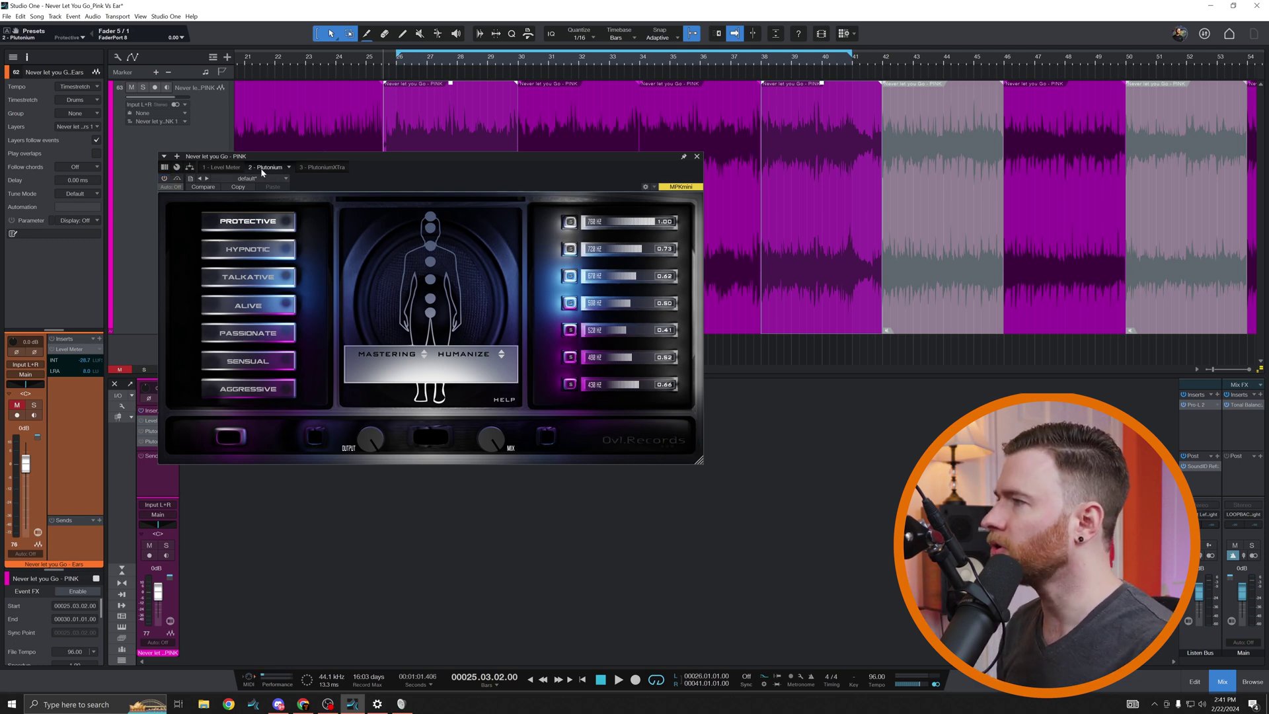
- Show the PlutoniumXtra plug-in and review its tone-mode and source-type options, keeping Humanize and Mastering
{"action": "left_click", "coordinate": [327, 167]}
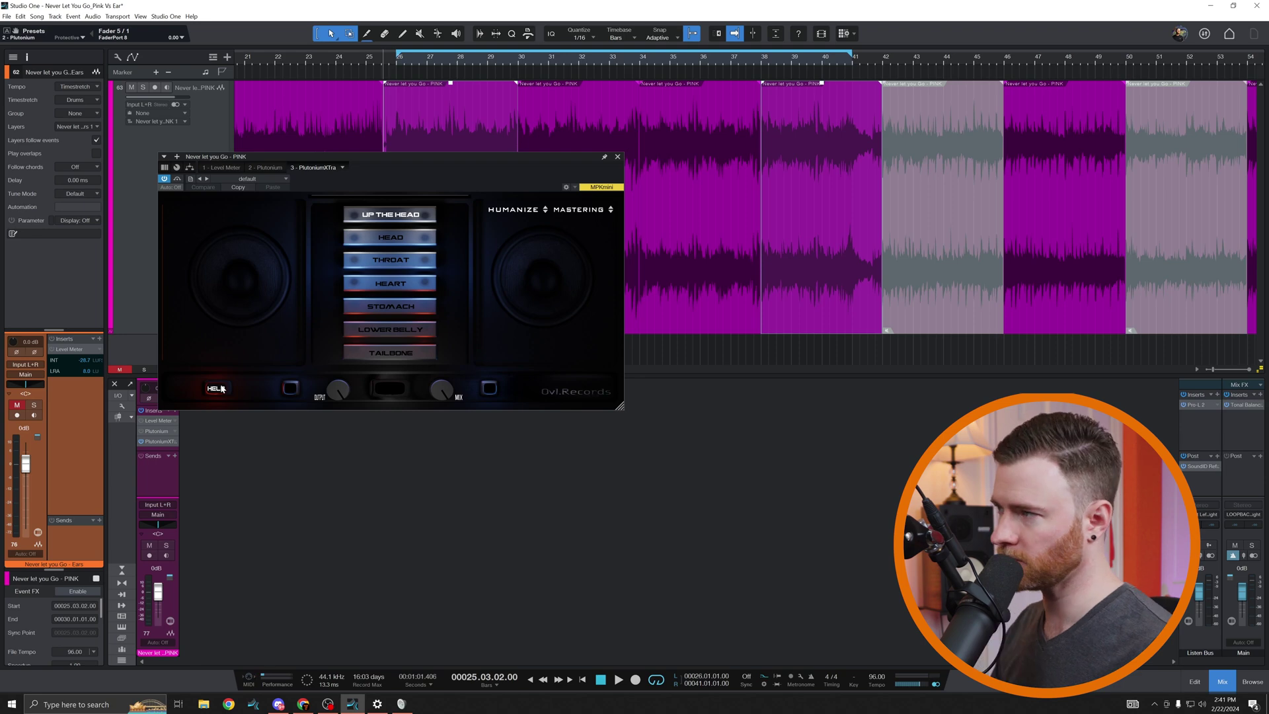
{"action": "left_click", "coordinate": [507, 212]}
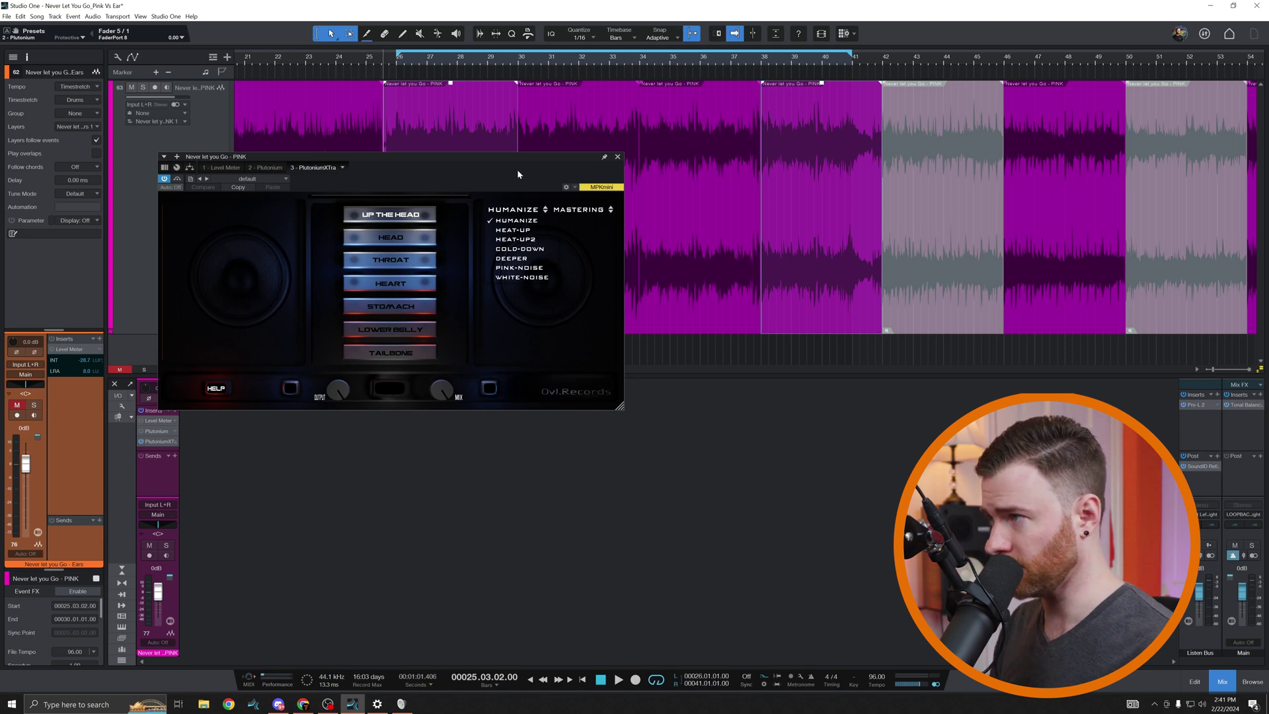
{"action": "left_click", "coordinate": [582, 210]}
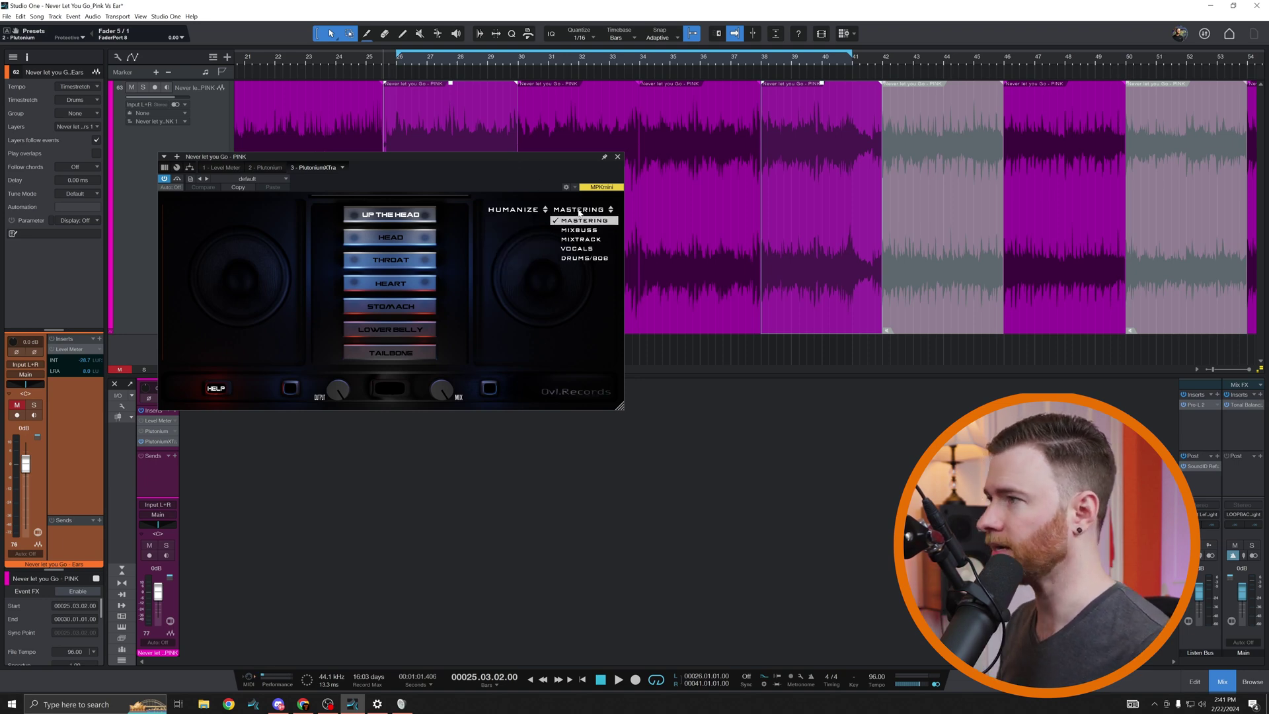
{"action": "left_click", "coordinate": [426, 197]}
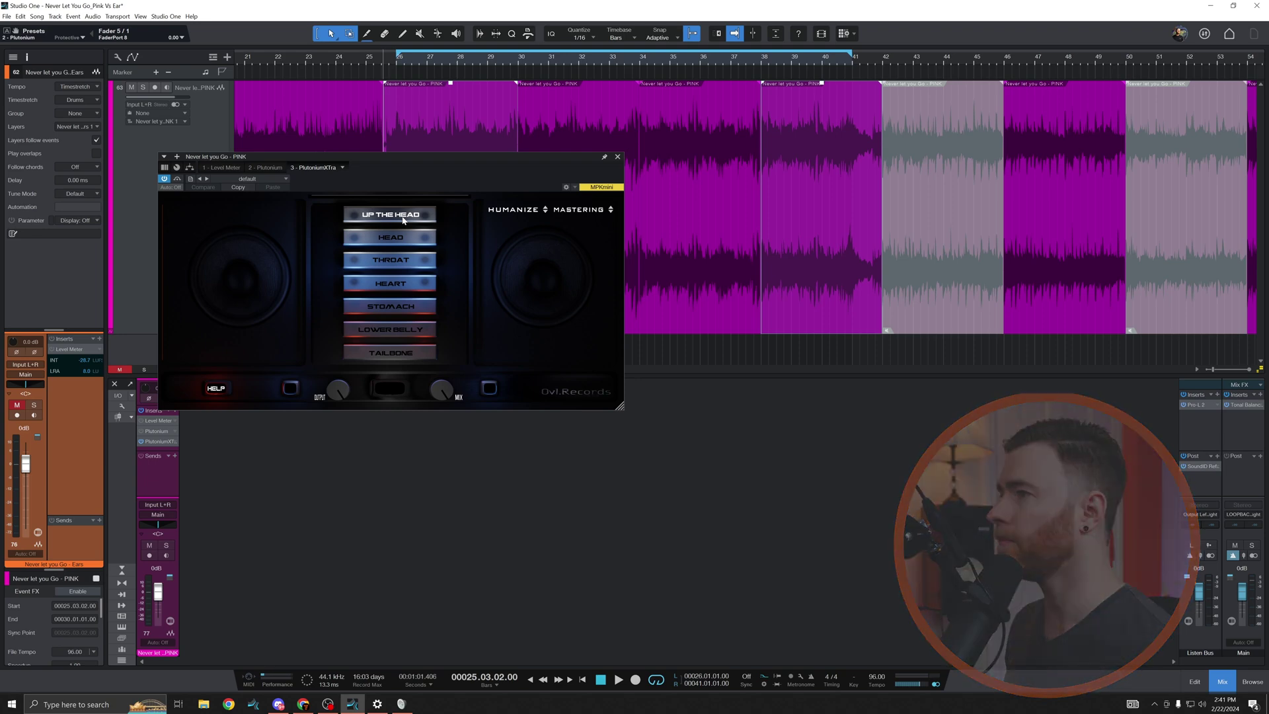
- Play the song with PlutoniumXtra bypassed and re-enable it to compare the Up The Head preset
{"action": "left_click", "coordinate": [291, 388]}
{"action": "key", "text": "space"}
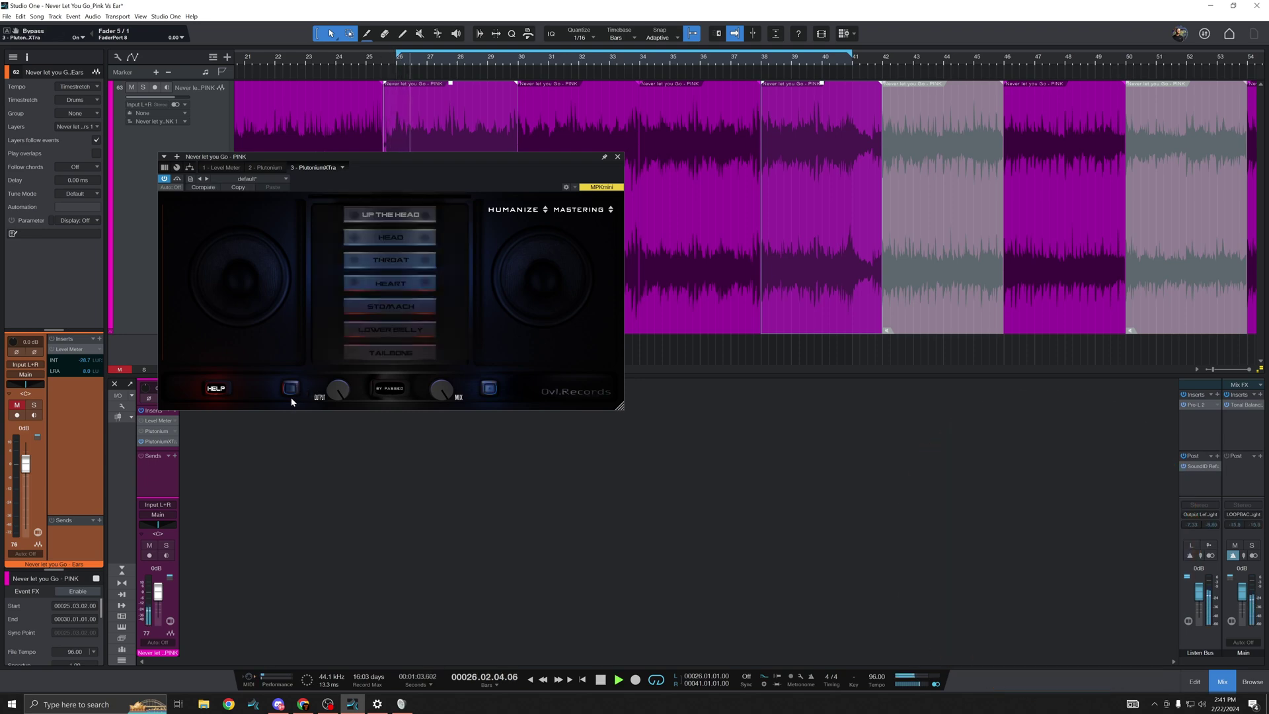
{"action": "left_click", "coordinate": [291, 390]}
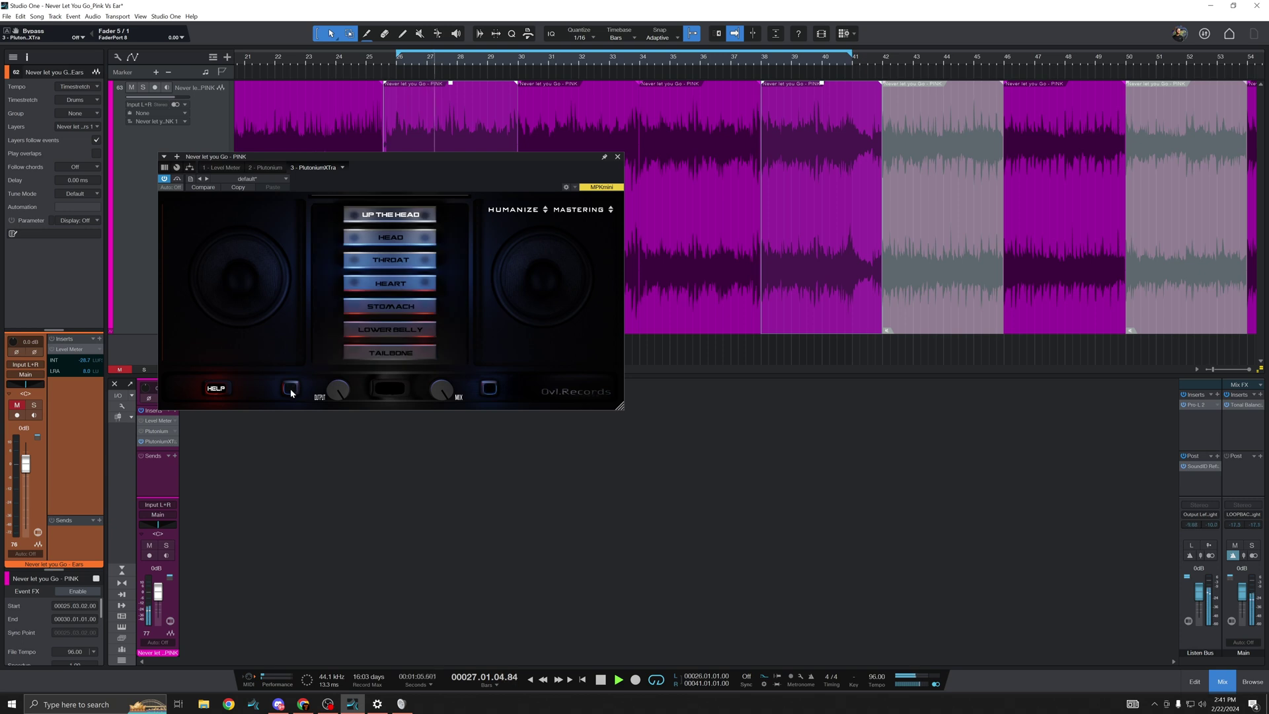
- Audition PlutoniumXtra's Head, Throat, Heart, Stomach, Lower Belly and Tailbone presets, and bypass the plug-in to compare
{"action": "left_click", "coordinate": [393, 238]}
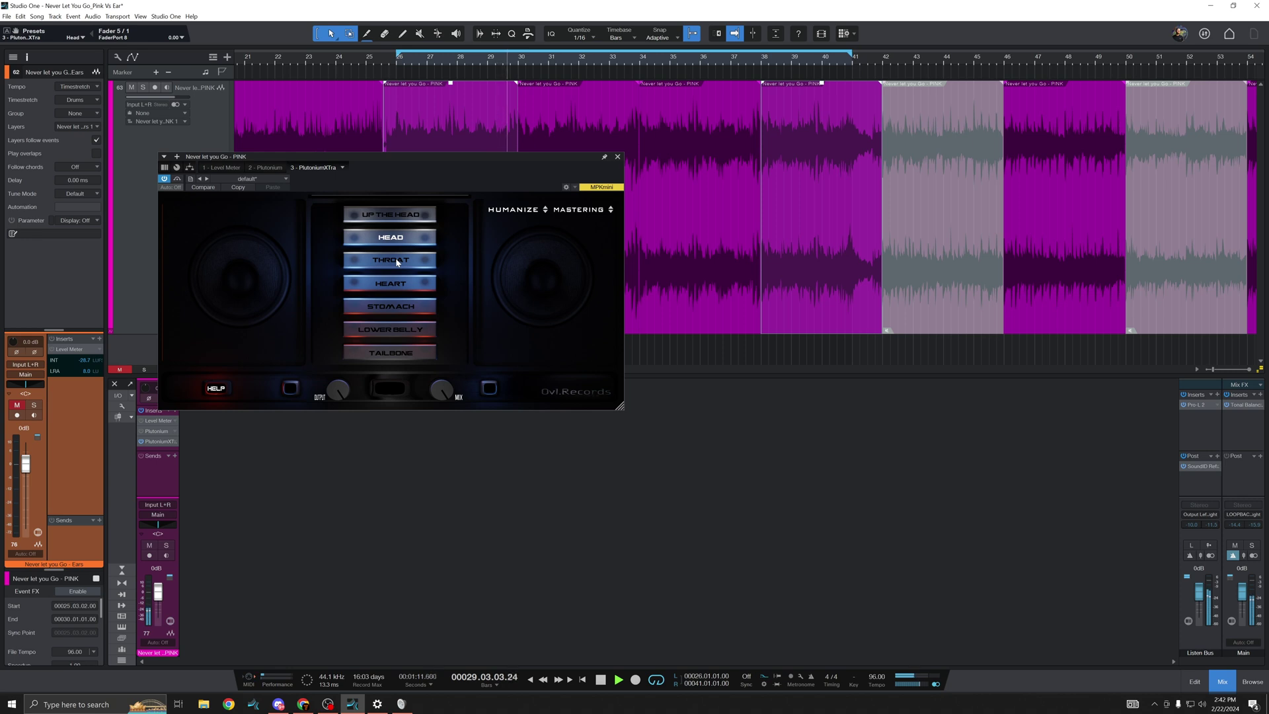
{"action": "left_click", "coordinate": [397, 262]}
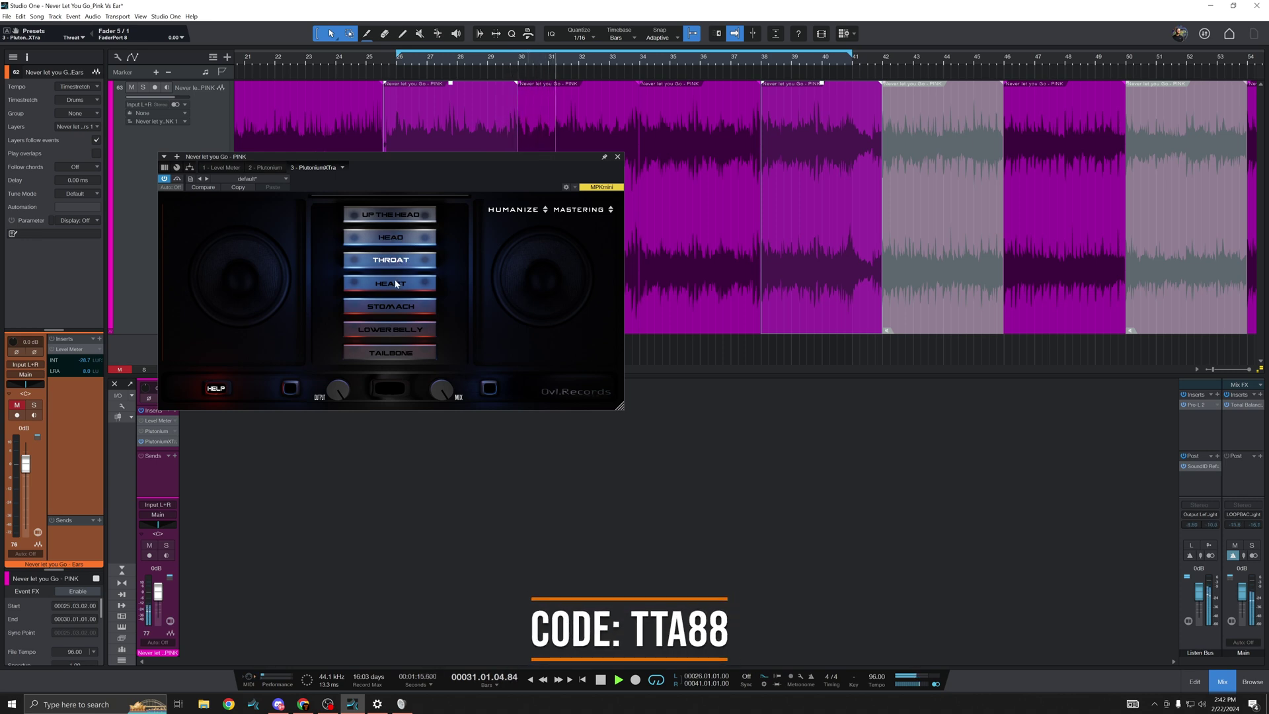
{"action": "left_click", "coordinate": [396, 284]}
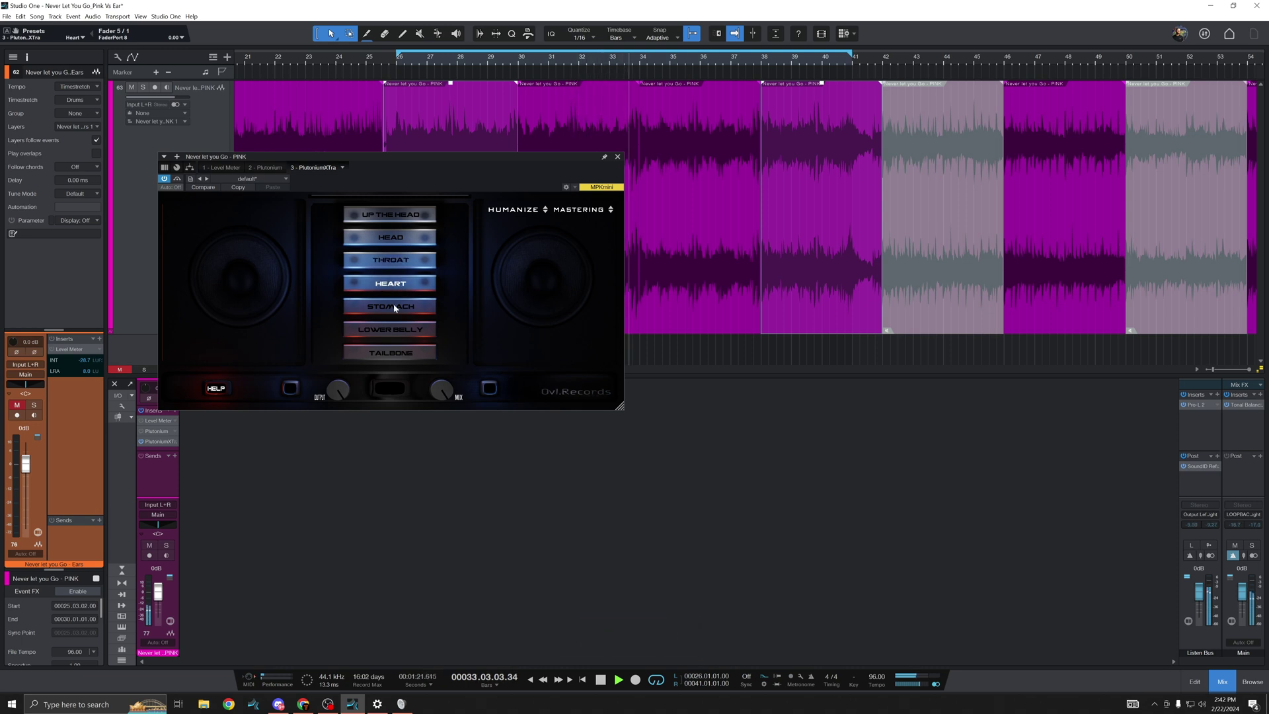
{"action": "left_click", "coordinate": [395, 308]}
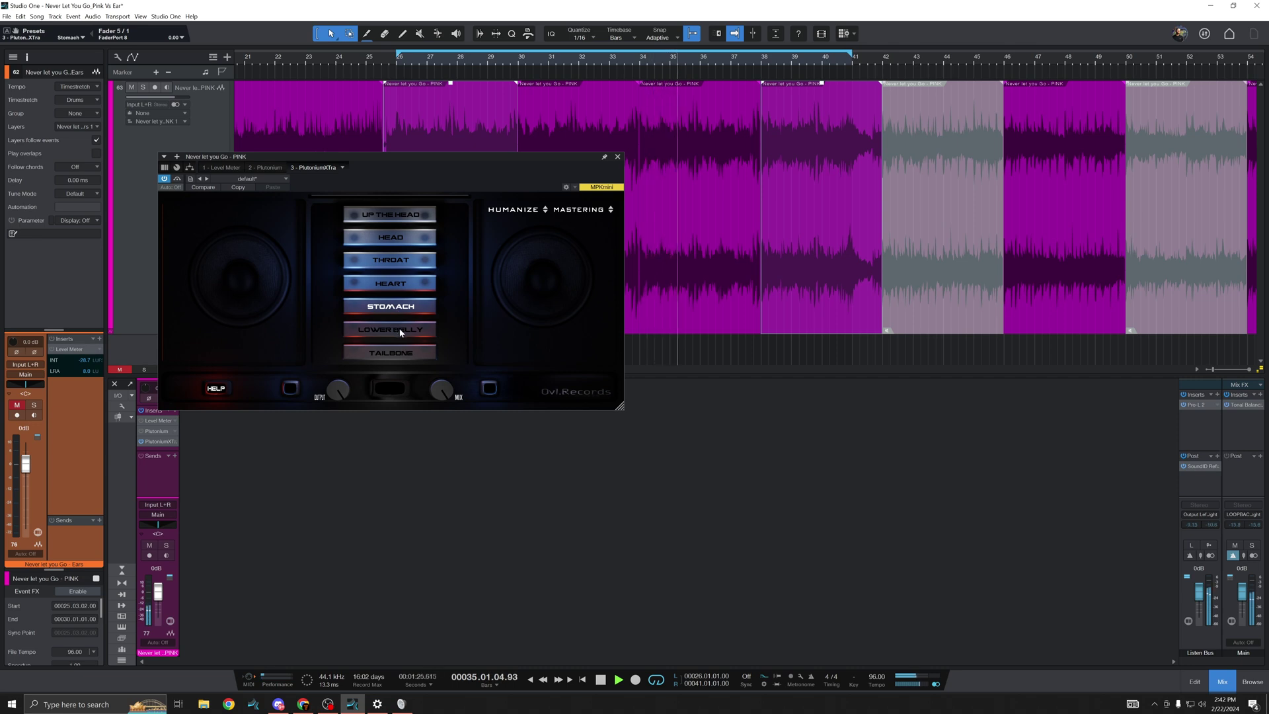
{"action": "left_click", "coordinate": [401, 332]}
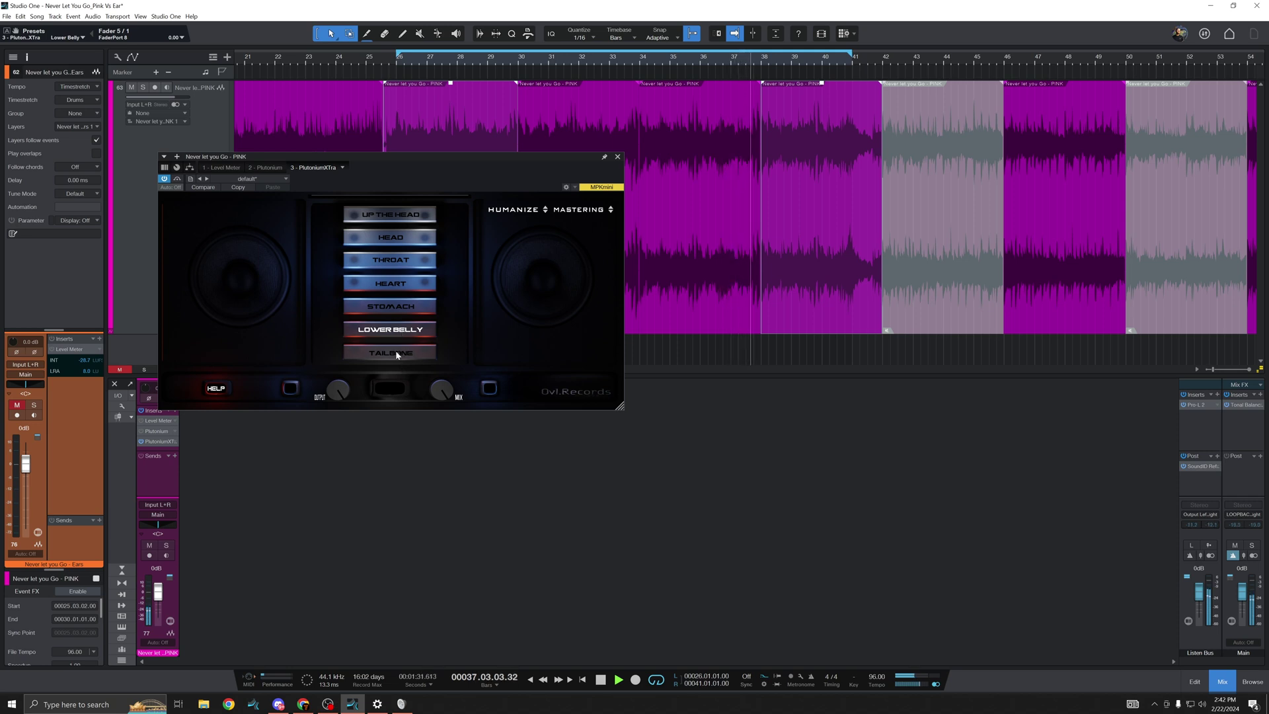
{"action": "left_click", "coordinate": [396, 353]}
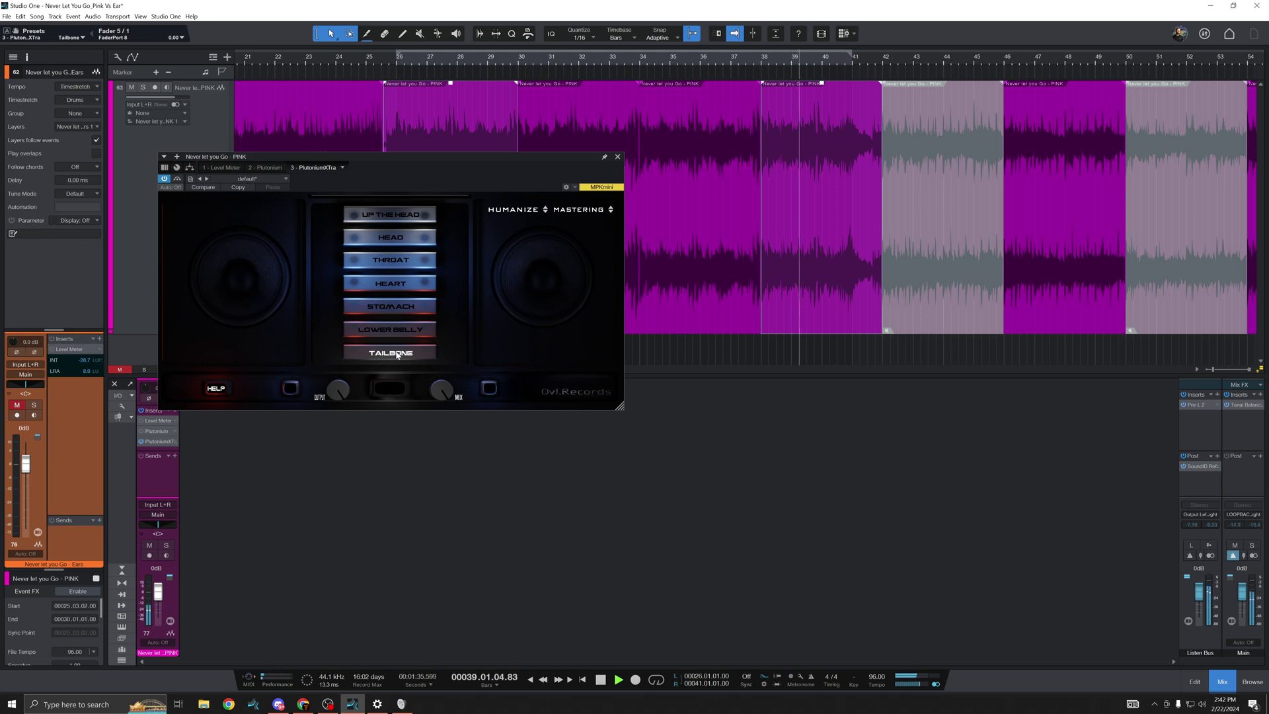
{"action": "left_click", "coordinate": [291, 389]}
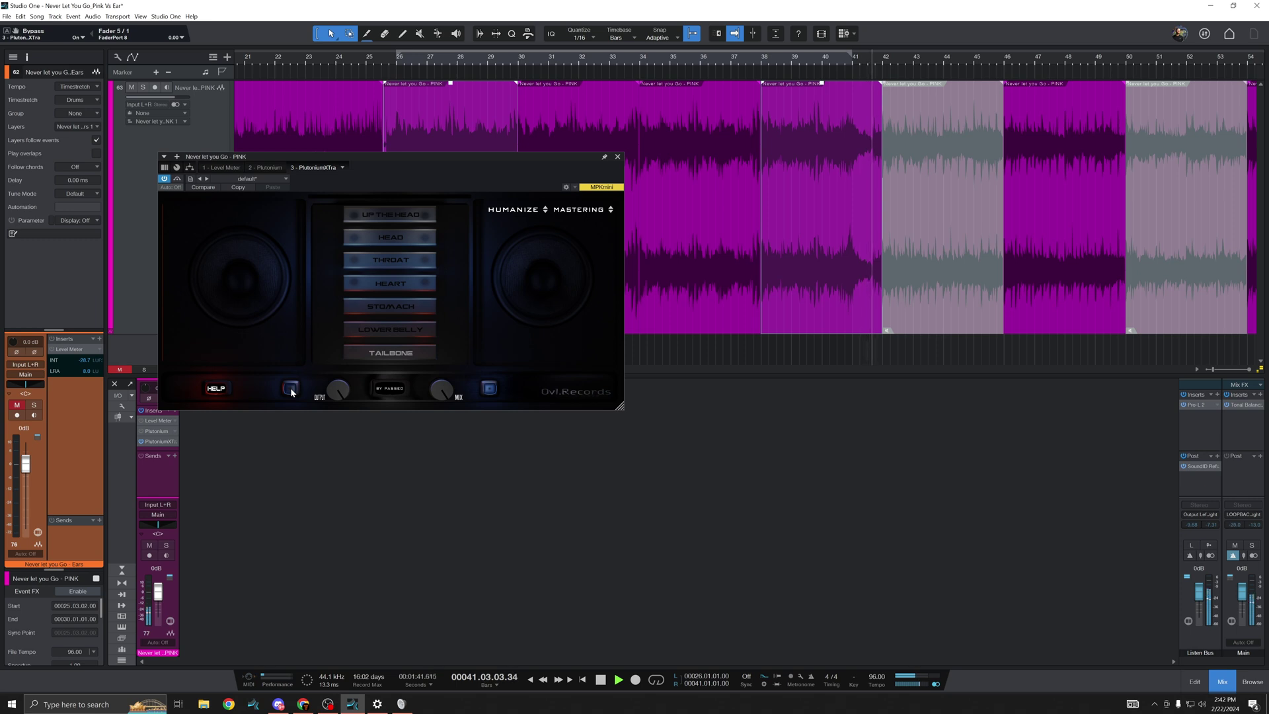
- Audition PlutoniumXtra's Stomach, Lower Belly and Throat presets in Humanize mode, comparing each with the bypassed sound
{"action": "left_click", "coordinate": [420, 303]}
{"action": "left_click", "coordinate": [177, 179]}
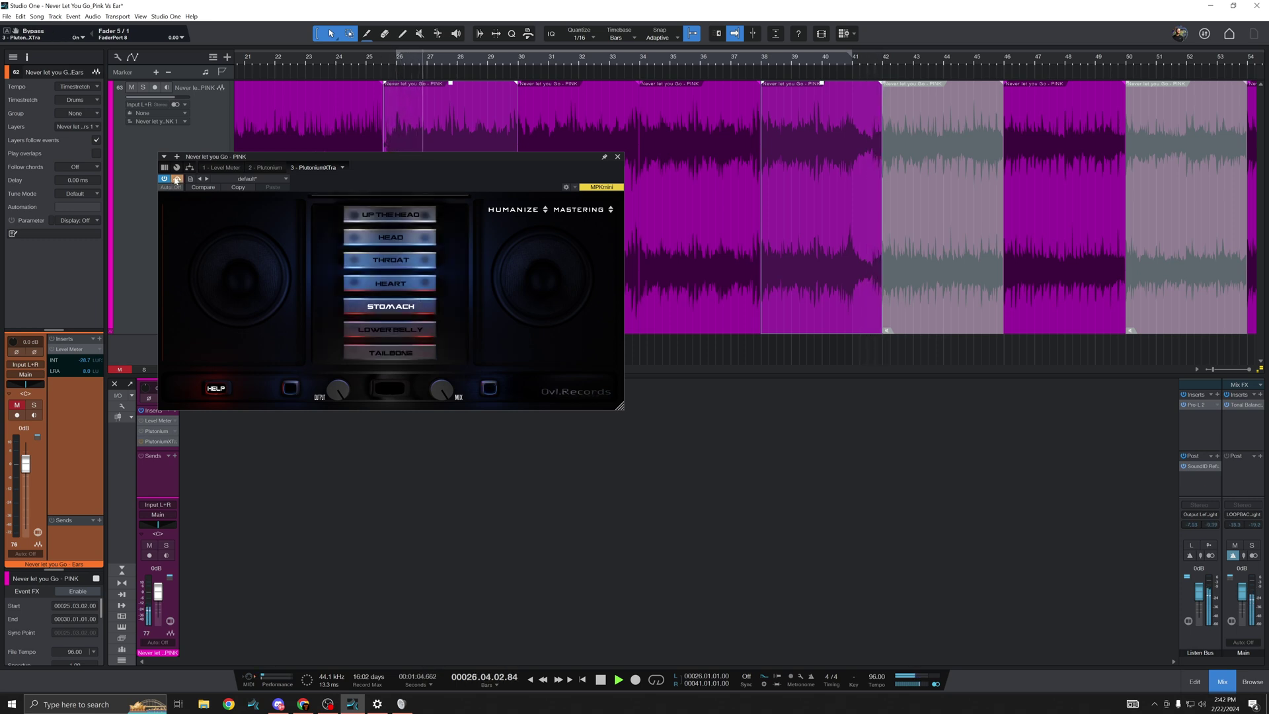
{"action": "left_click", "coordinate": [177, 180]}
{"action": "left_click", "coordinate": [368, 325]}
{"action": "left_click", "coordinate": [178, 179]}
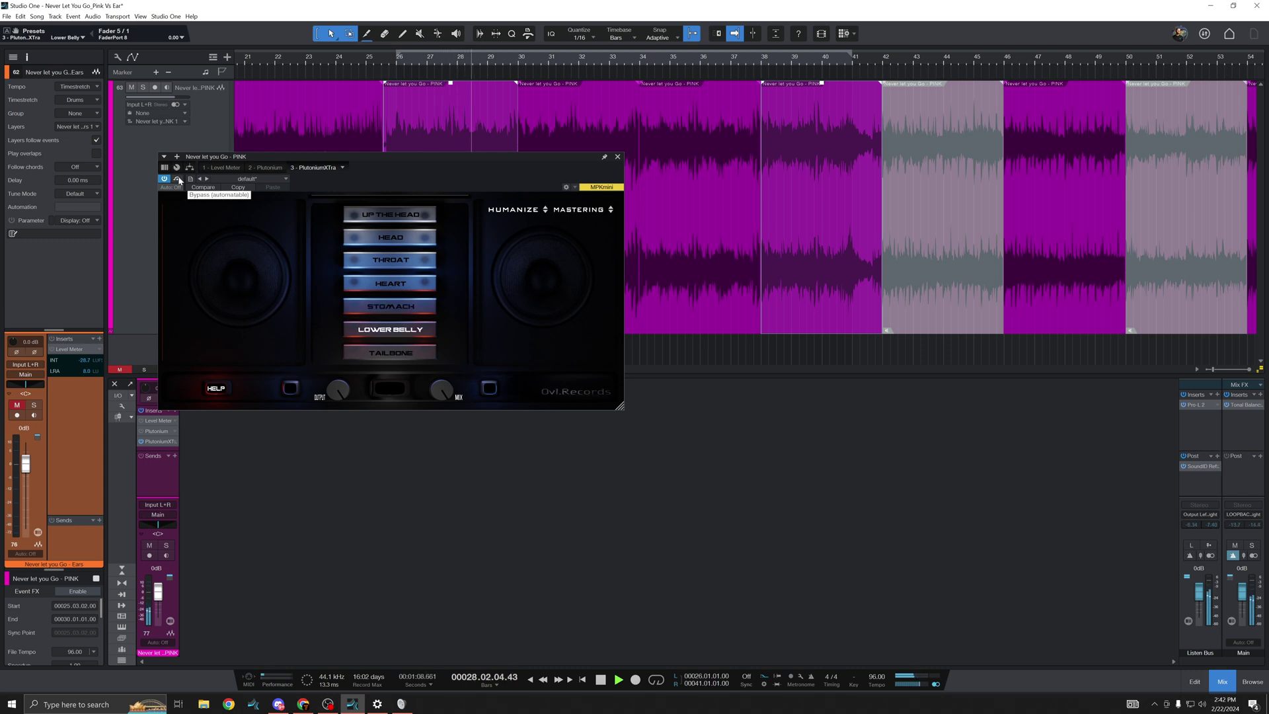
{"action": "left_click", "coordinate": [178, 180]}
{"action": "left_click", "coordinate": [404, 263]}
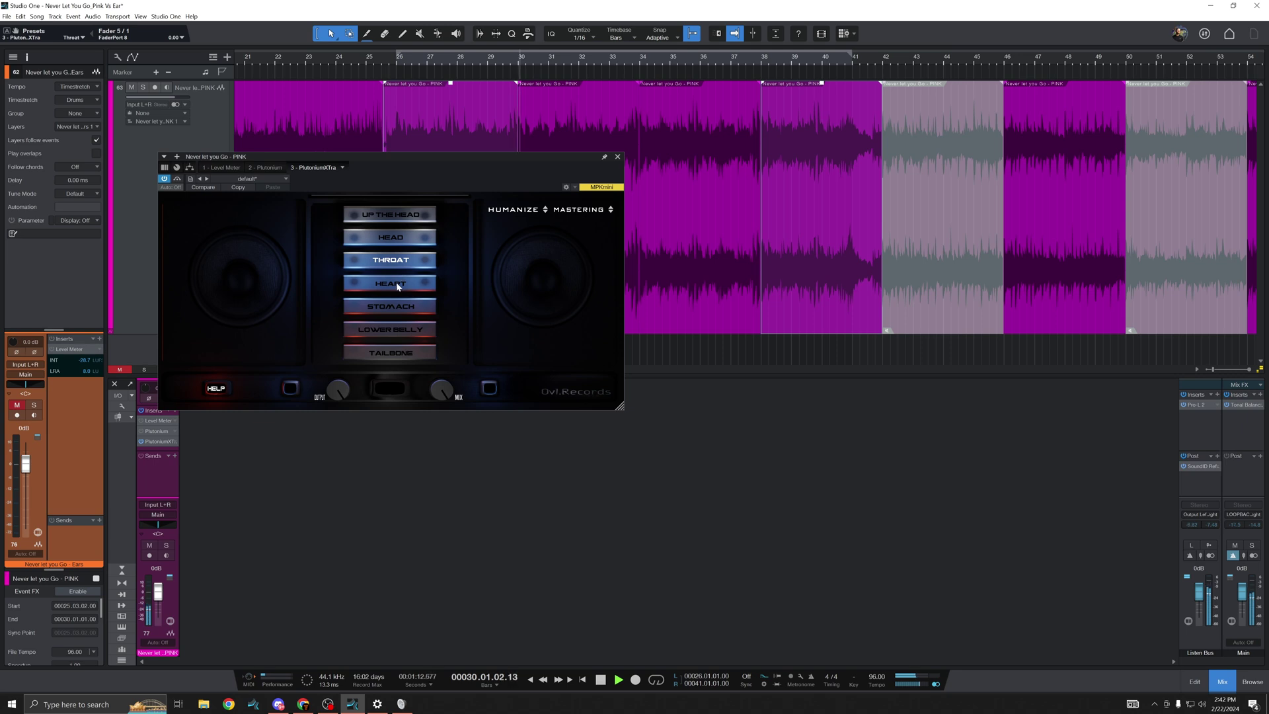
{"action": "left_click", "coordinate": [178, 179]}
{"action": "left_click", "coordinate": [177, 180]}
- Audition the Heat-Up and Heat-Up2 tone modes on the Heart preset
{"action": "left_click", "coordinate": [513, 210]}
{"action": "left_click", "coordinate": [524, 235]}
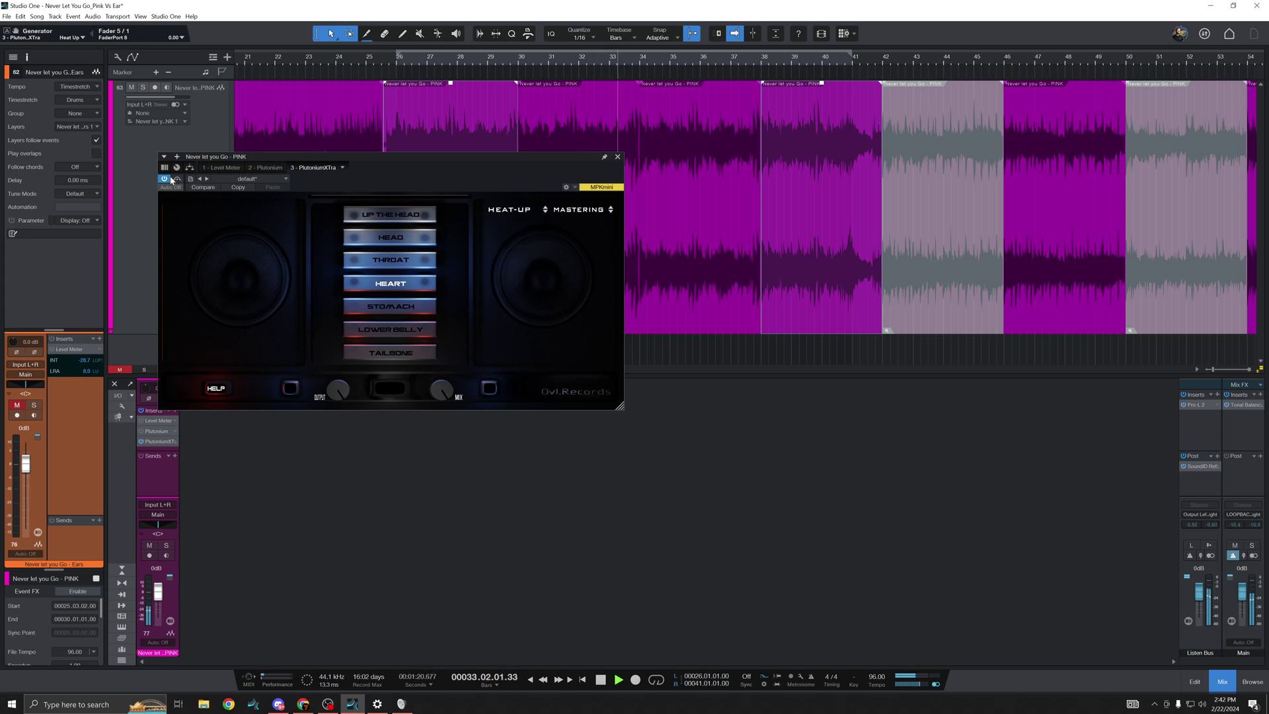
{"action": "left_click", "coordinate": [509, 209]}
{"action": "left_click", "coordinate": [517, 235]}
{"action": "left_click", "coordinate": [513, 208]}
{"action": "left_click", "coordinate": [521, 236]}
- Audition the Cold-Down, Deeper and Pink-Noise tone modes on the Heart preset
{"action": "left_click", "coordinate": [517, 210]}
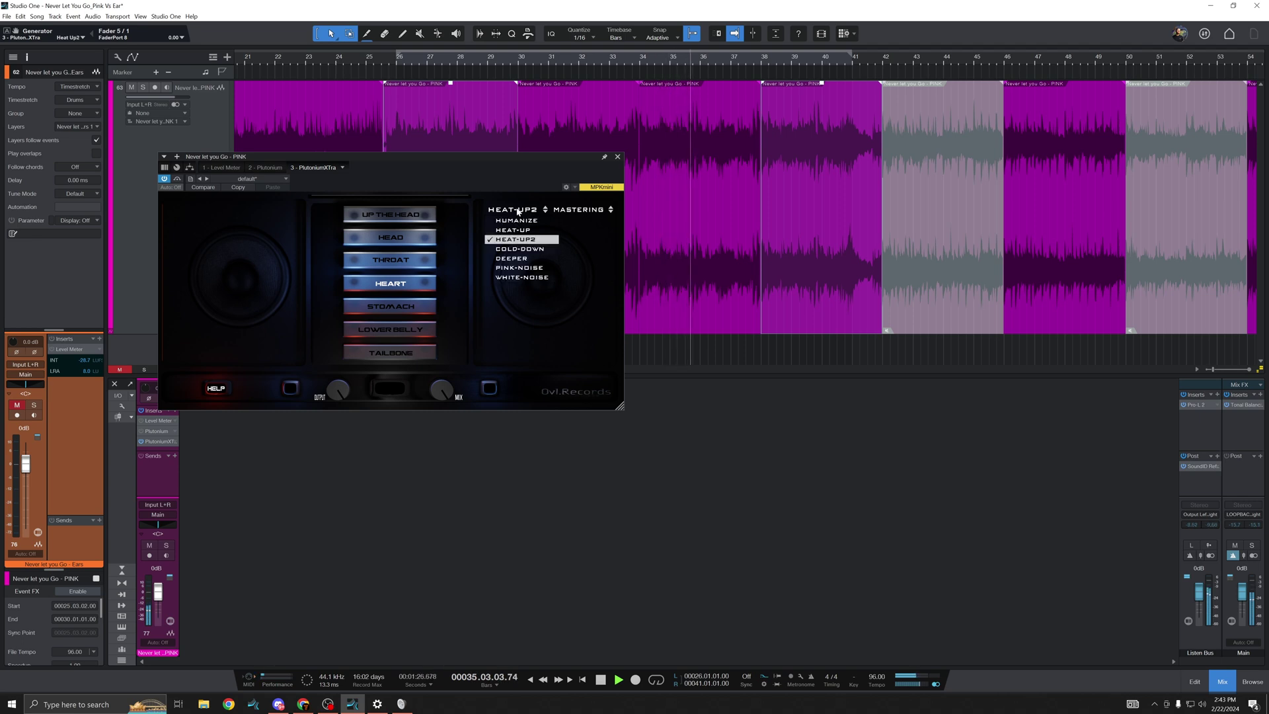
{"action": "left_click", "coordinate": [529, 250]}
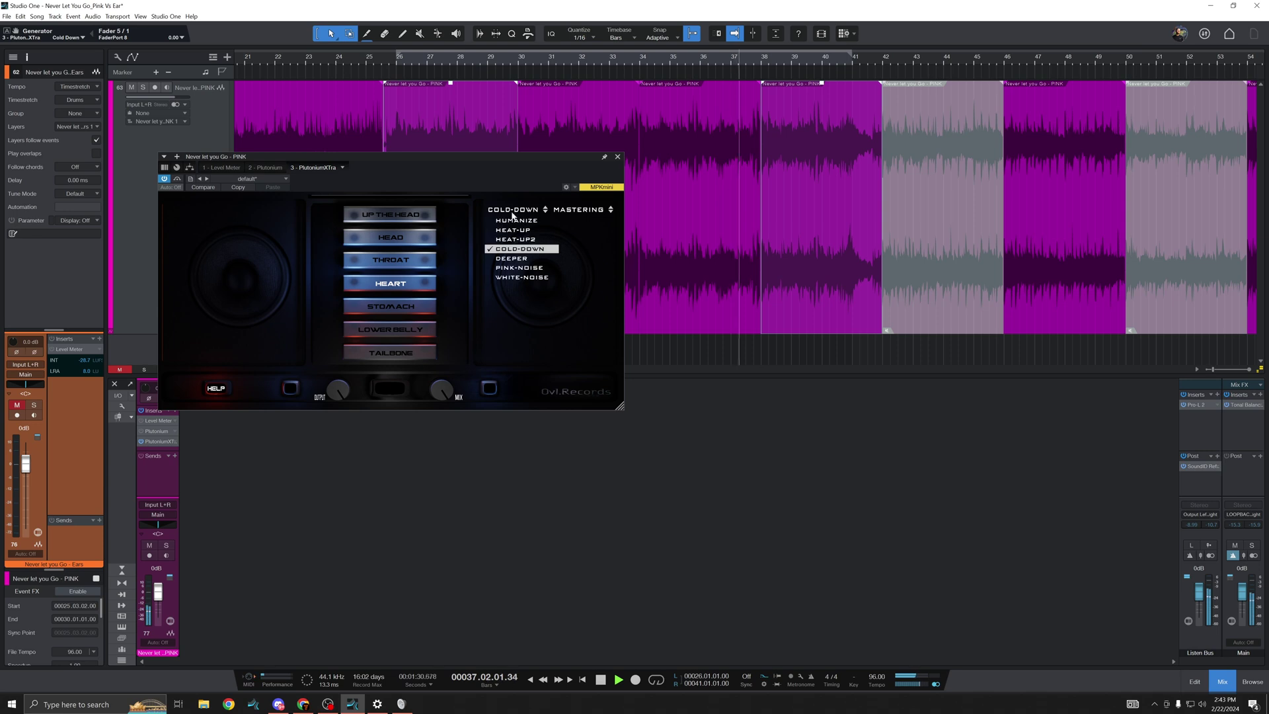
{"action": "left_click", "coordinate": [509, 259]}
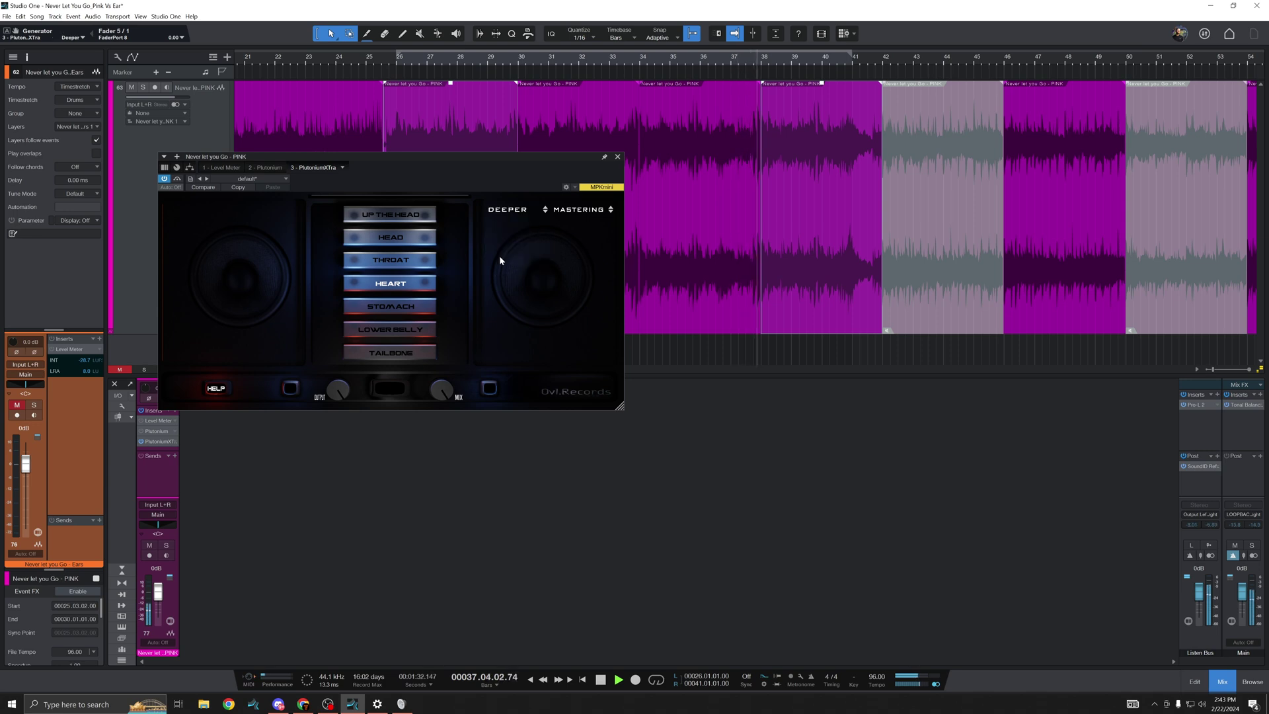
{"action": "left_click", "coordinate": [508, 210]}
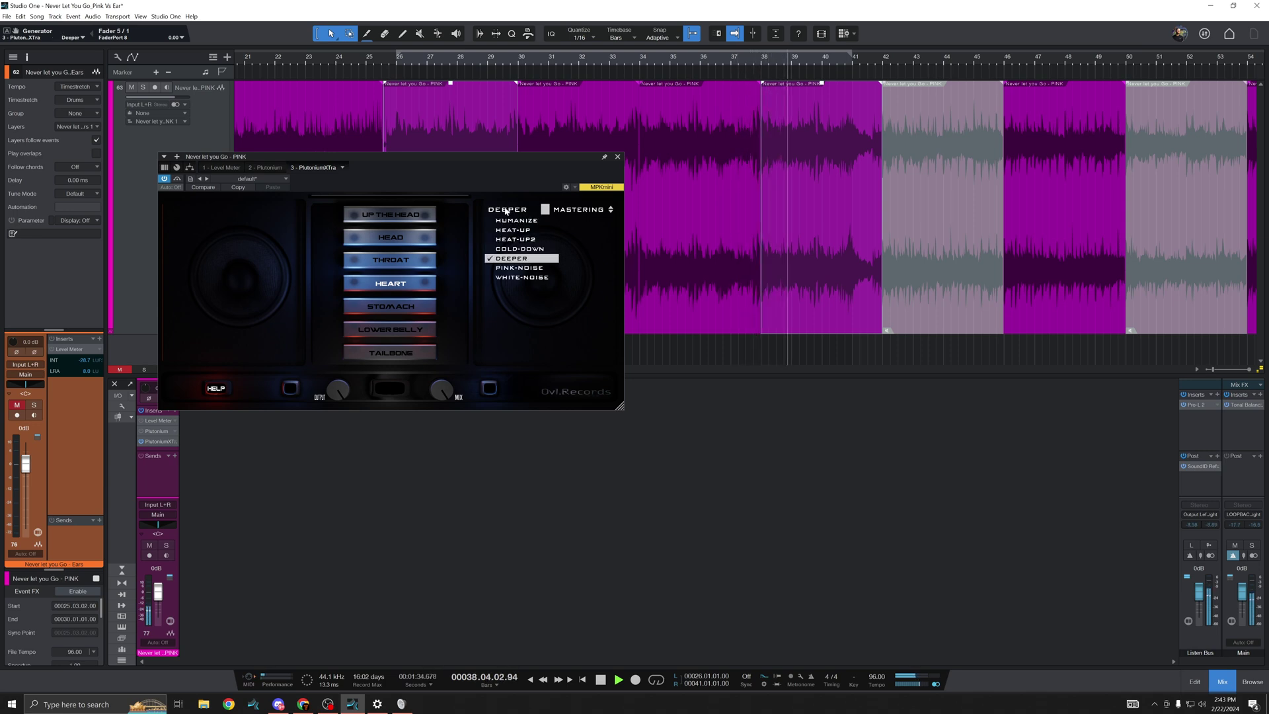
{"action": "left_click", "coordinate": [499, 267]}
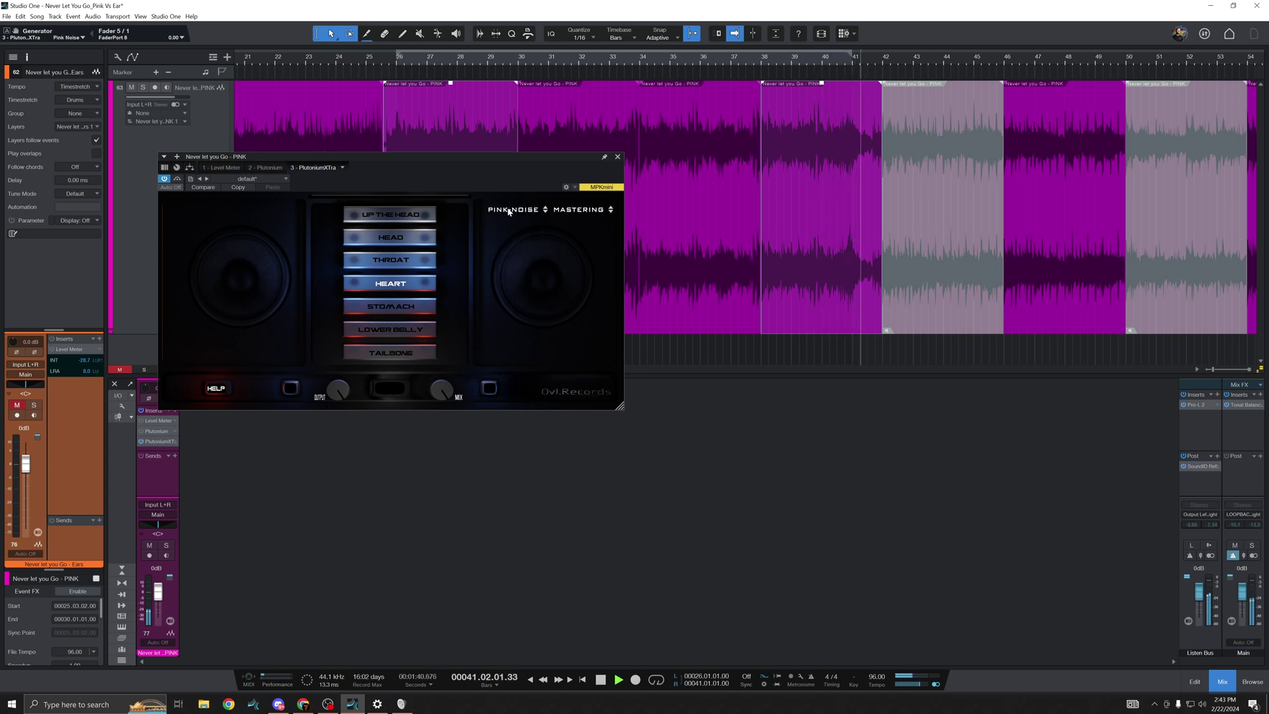
- Replay the song section with the White-Noise tone mode and compare it with PlutoniumXtra bypassed
{"action": "key", "text": "l"}
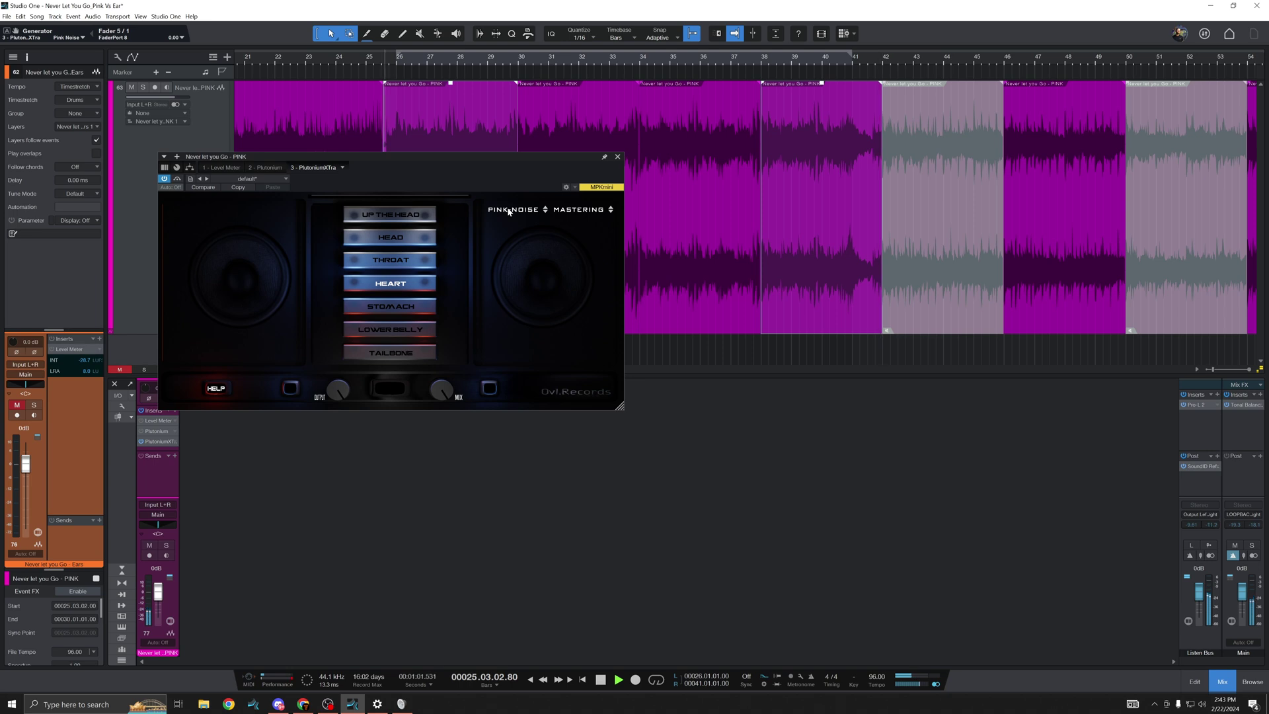
{"action": "left_click", "coordinate": [509, 210]}
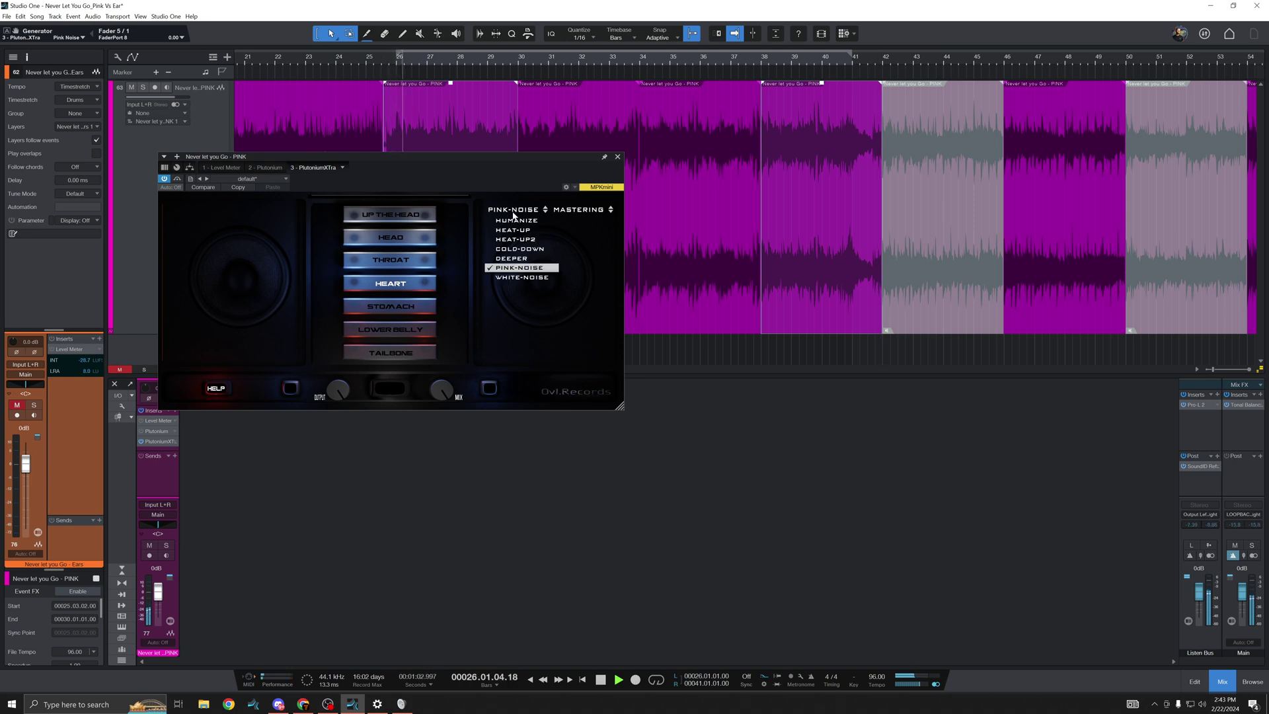
{"action": "left_click", "coordinate": [509, 278]}
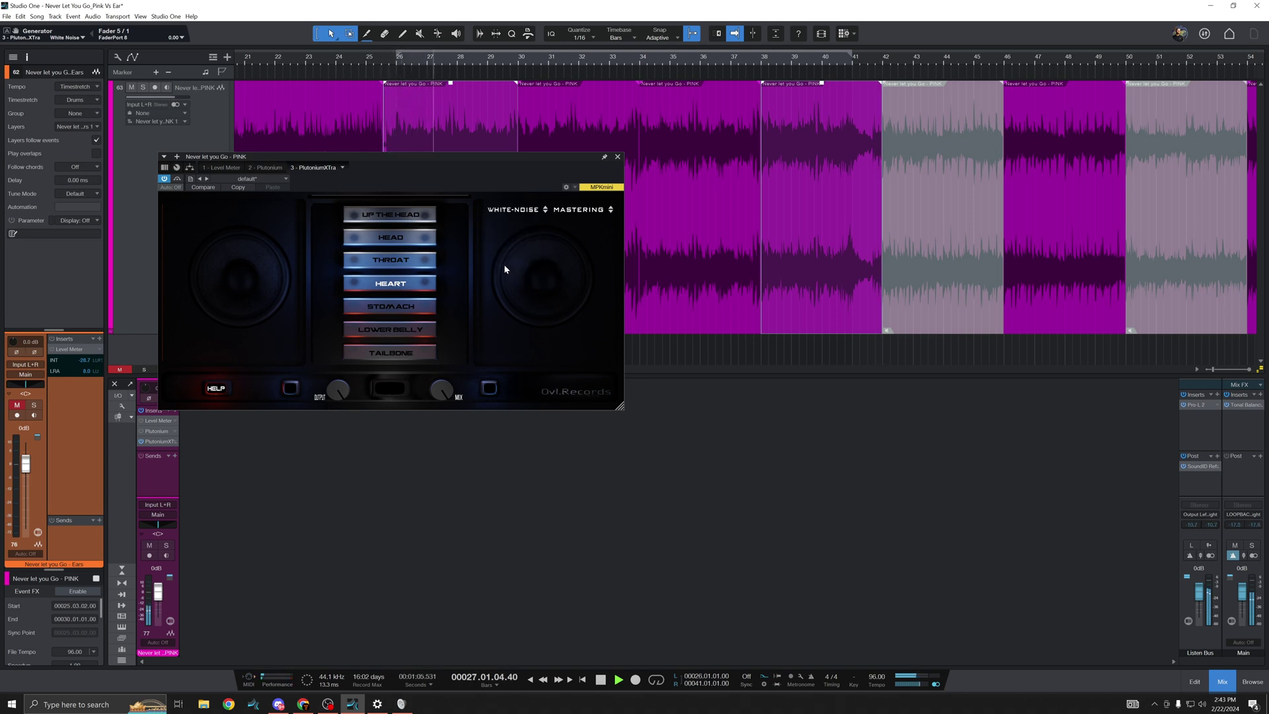
{"action": "left_click", "coordinate": [290, 388]}
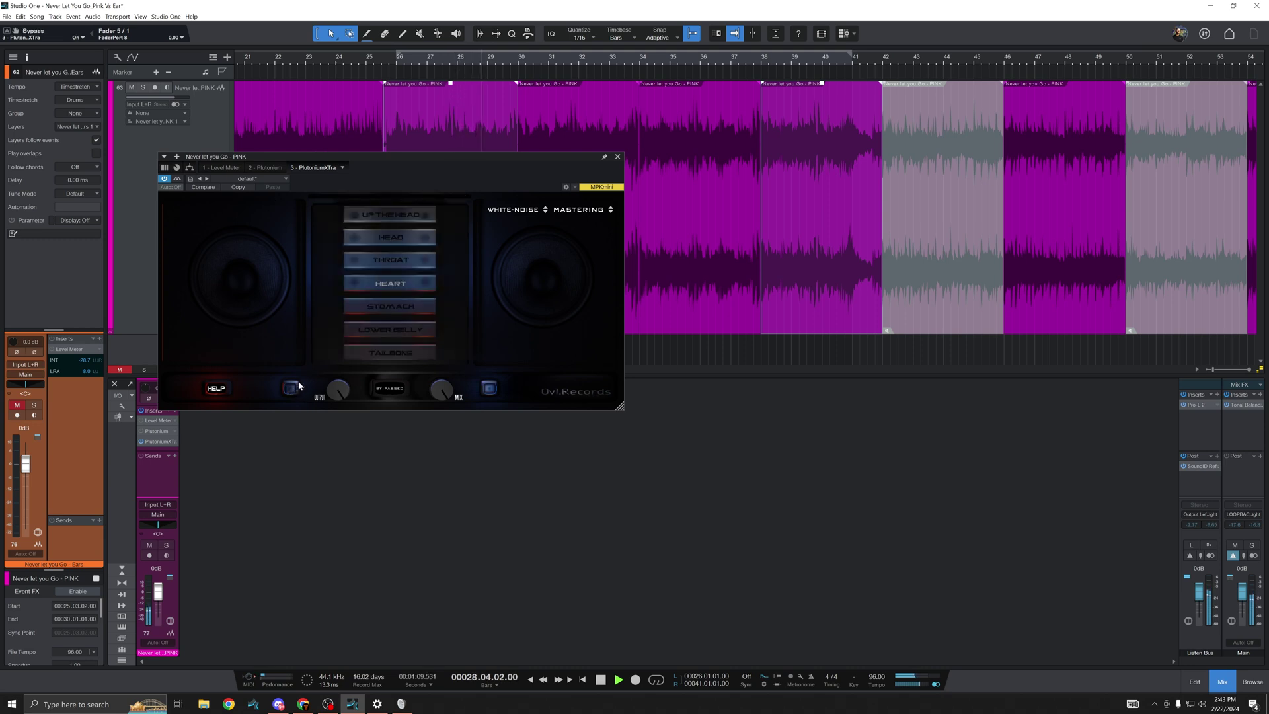
{"action": "left_click", "coordinate": [295, 386]}
- Return the tone mode to Humanize and compare the Heart preset with the bypassed sound
{"action": "left_click", "coordinate": [514, 209]}
{"action": "left_click", "coordinate": [514, 222]}
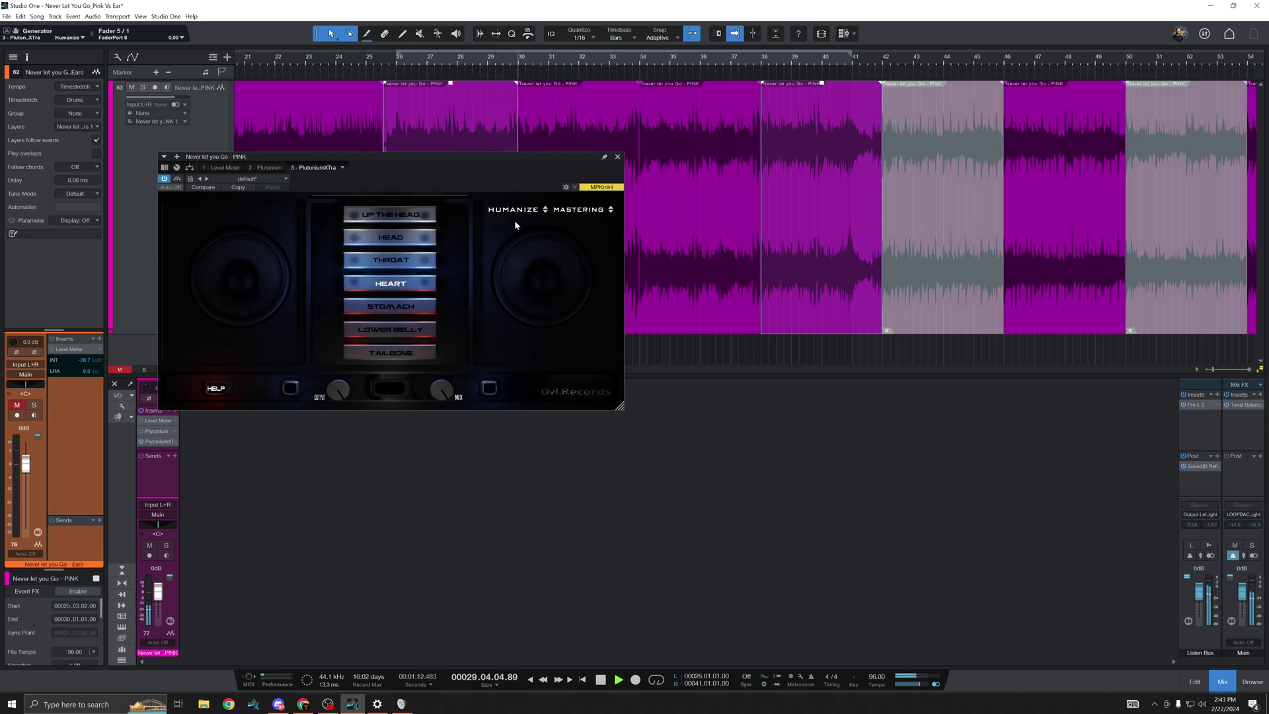
{"action": "left_click", "coordinate": [293, 390]}
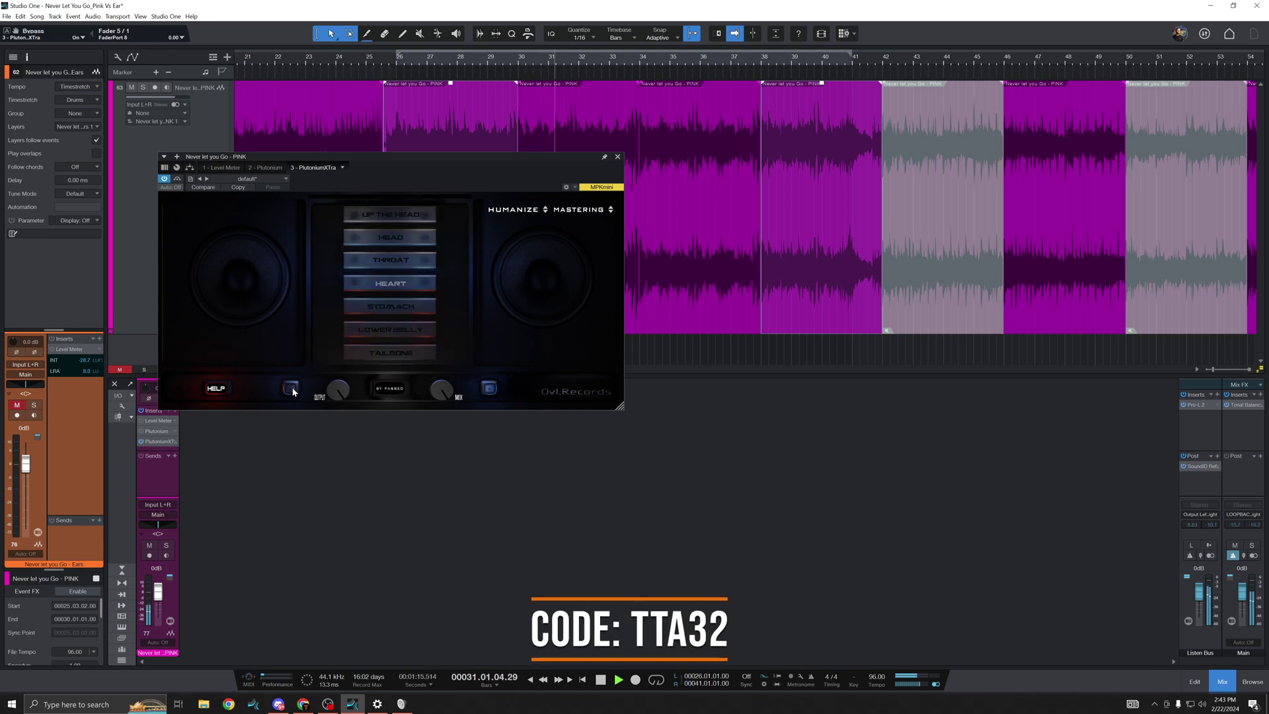
{"action": "left_click", "coordinate": [293, 389]}
- Audition the Throat preset with the Heat-Up2 tone mode and compare it with the bypassed sound
{"action": "left_click", "coordinate": [423, 260]}
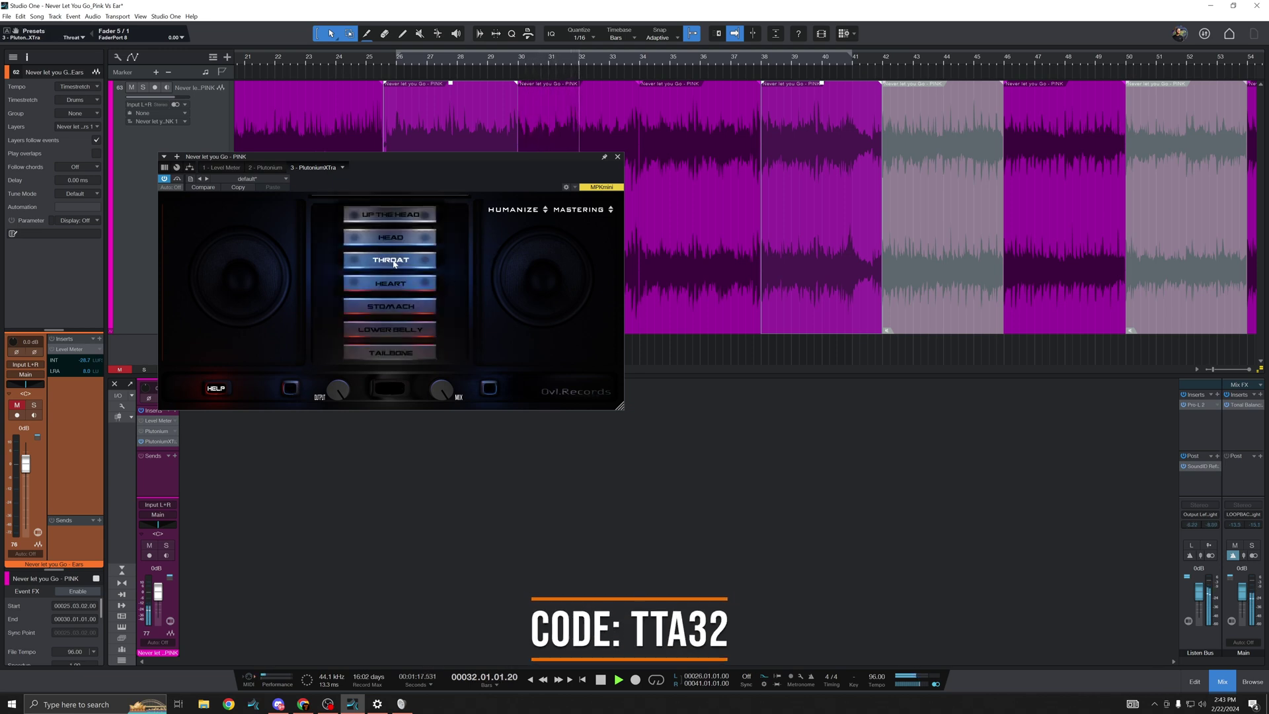
{"action": "left_click", "coordinate": [514, 209]}
{"action": "left_click", "coordinate": [519, 240]}
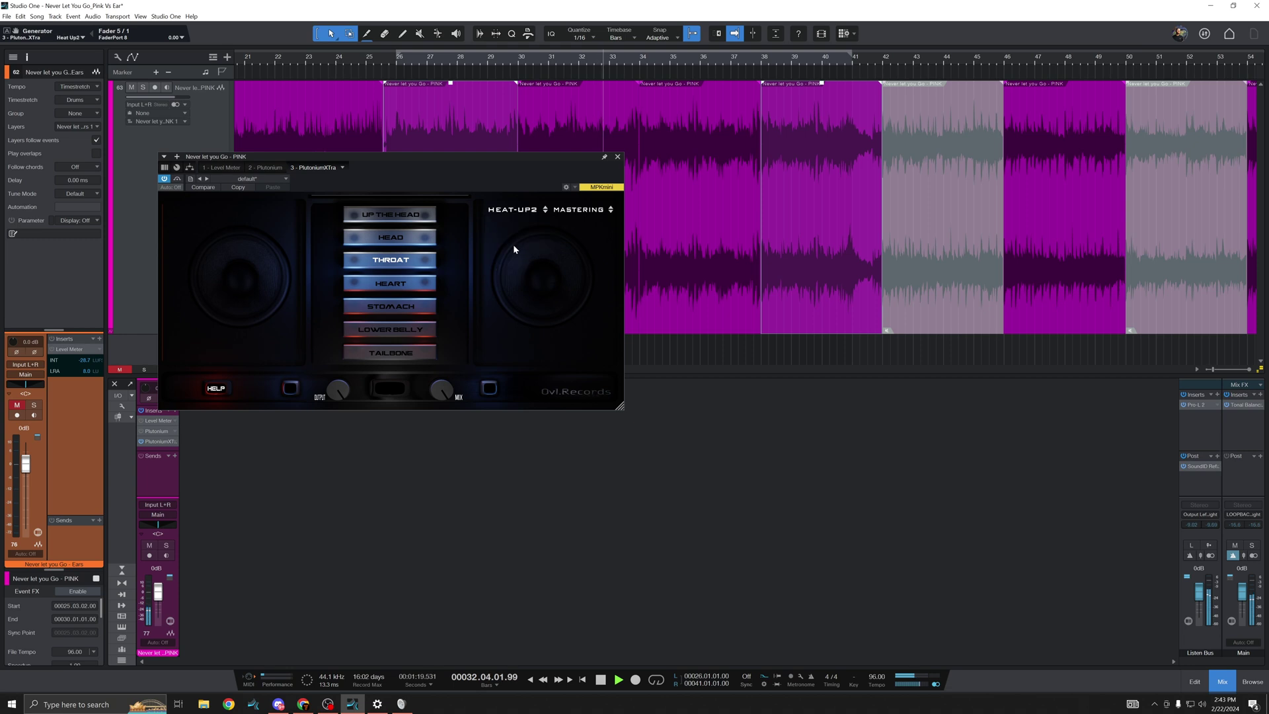
{"action": "left_click", "coordinate": [290, 389]}
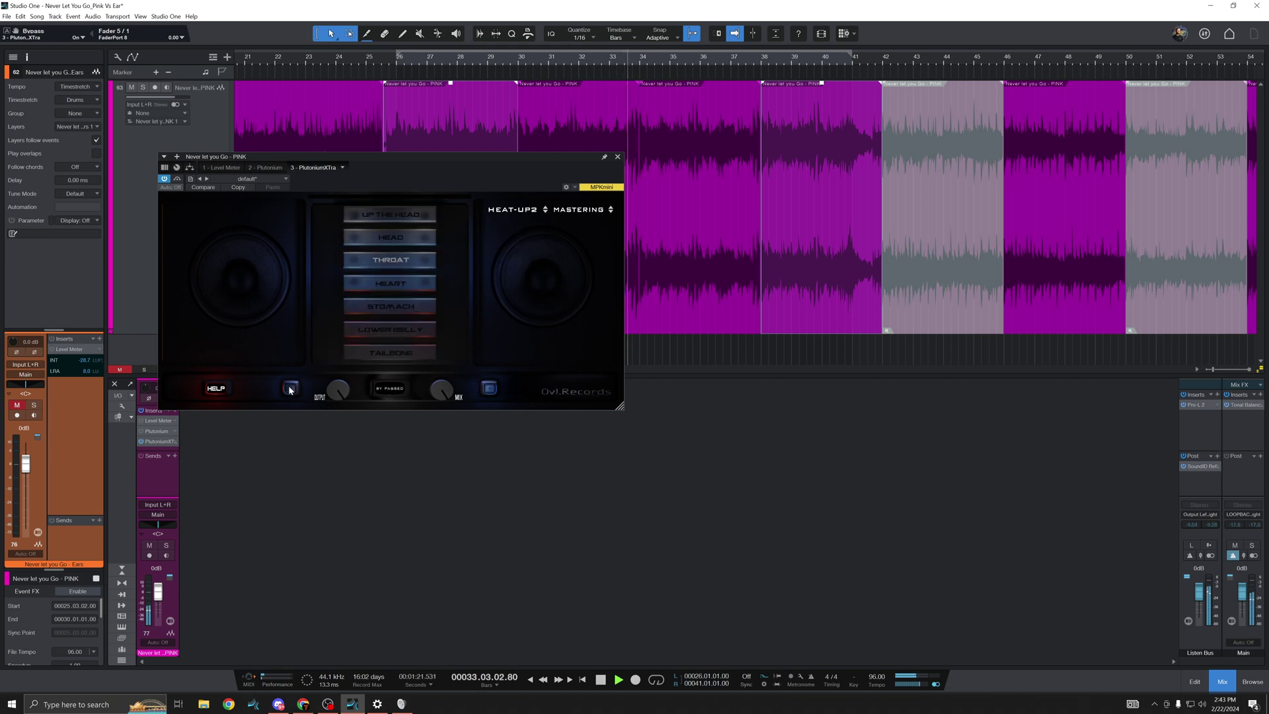
{"action": "left_click", "coordinate": [290, 389]}
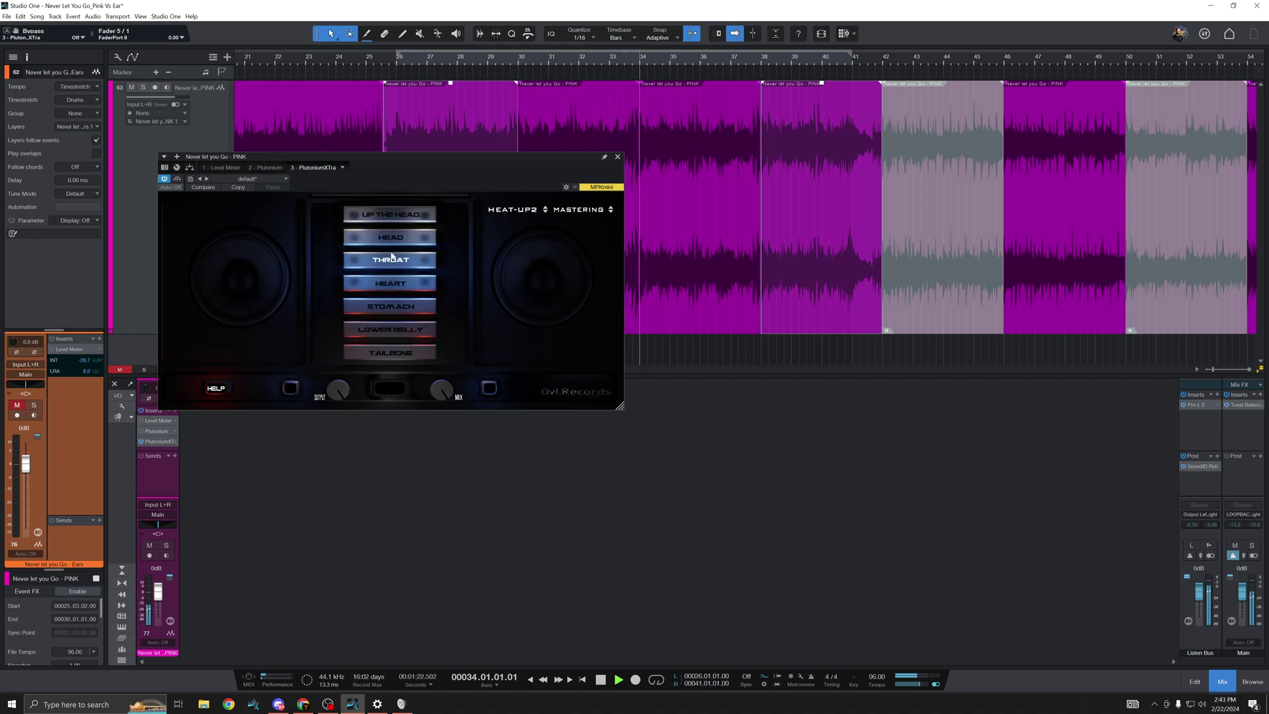
- Set the tone mode to Deeper and audition it with the Up The Head and Tailbone presets
{"action": "left_click", "coordinate": [513, 210]}
{"action": "left_click", "coordinate": [522, 258]}
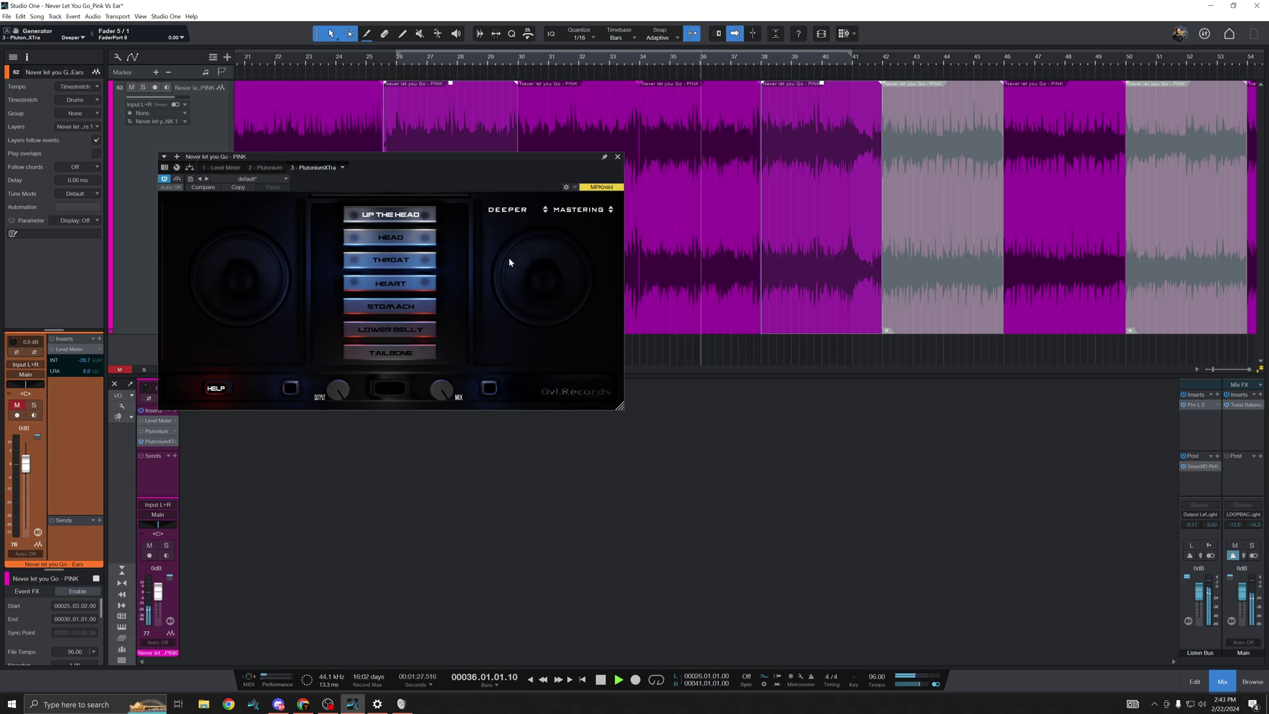
{"action": "left_click", "coordinate": [507, 211]}
{"action": "left_click", "coordinate": [518, 282]}
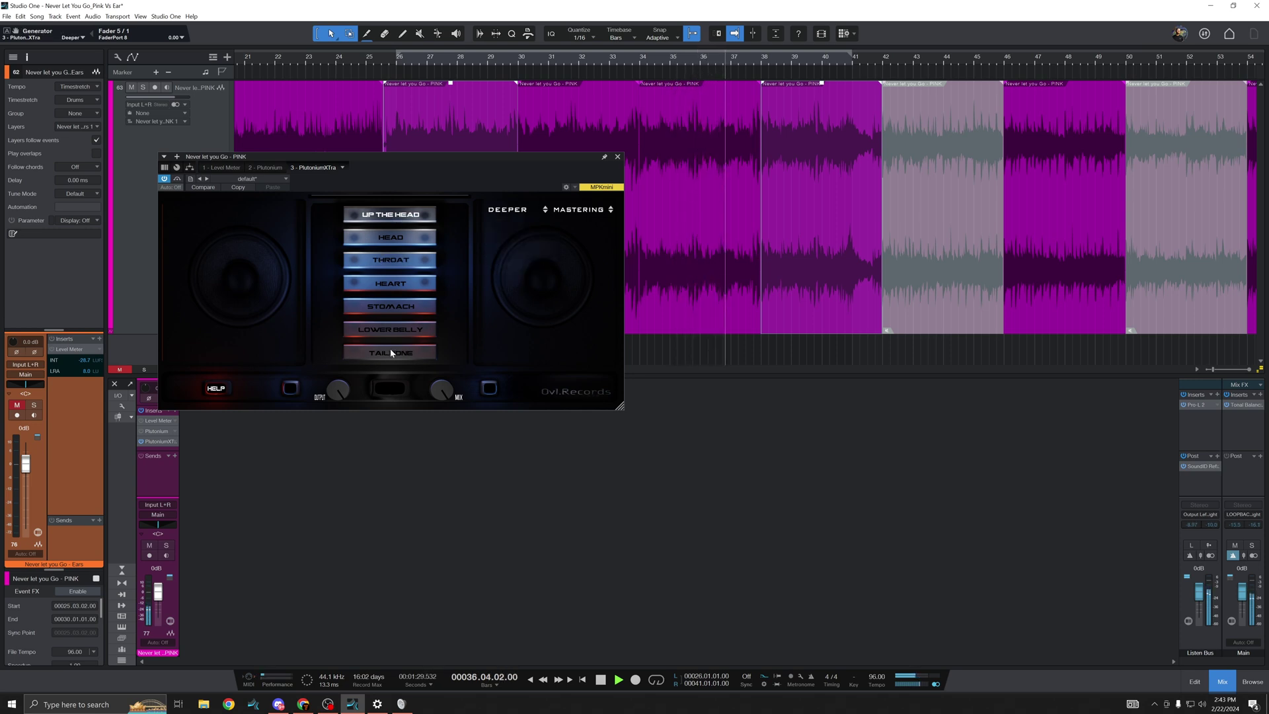
{"action": "left_click", "coordinate": [507, 209]}
{"action": "left_click", "coordinate": [518, 275]}
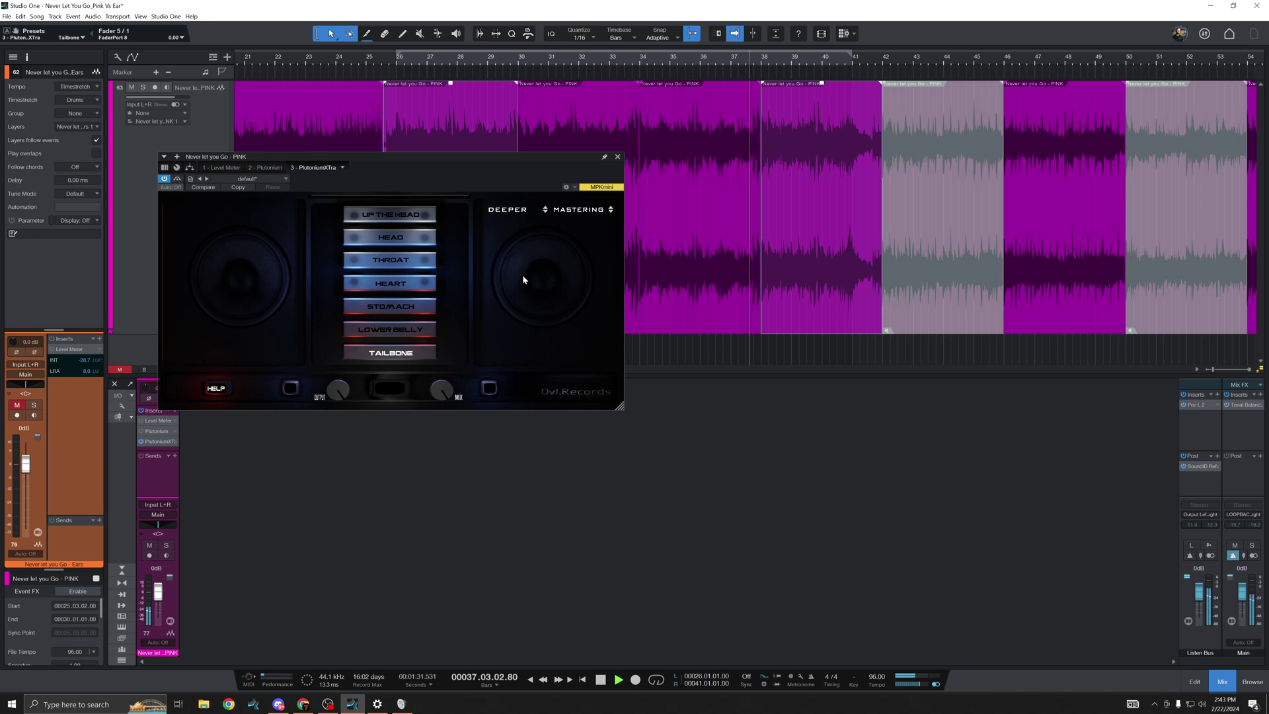
- Set the tone mode to Pink-Noise, audition the Heart and Head presets, and bypass PlutoniumXtra to compare
{"action": "left_click", "coordinate": [507, 212]}
{"action": "left_click", "coordinate": [497, 265]}
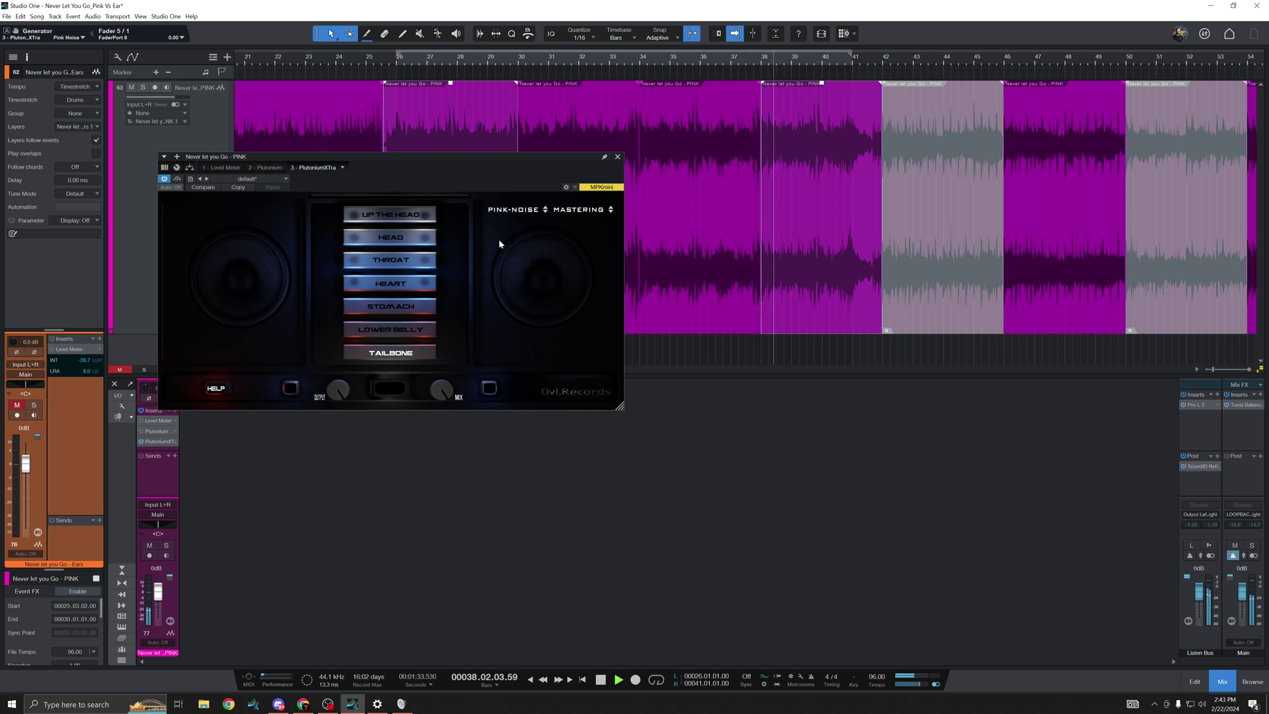
{"action": "left_click", "coordinate": [400, 284]}
{"action": "left_click", "coordinate": [397, 246]}
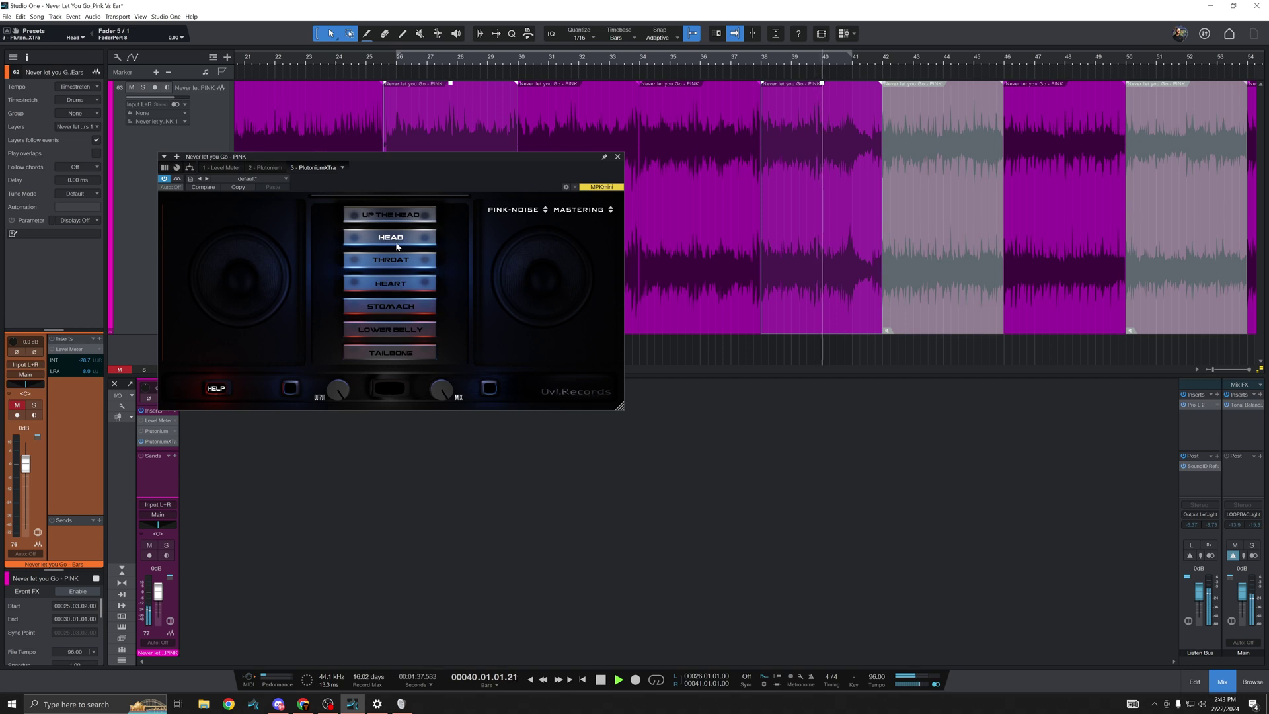
{"action": "left_click", "coordinate": [287, 390]}
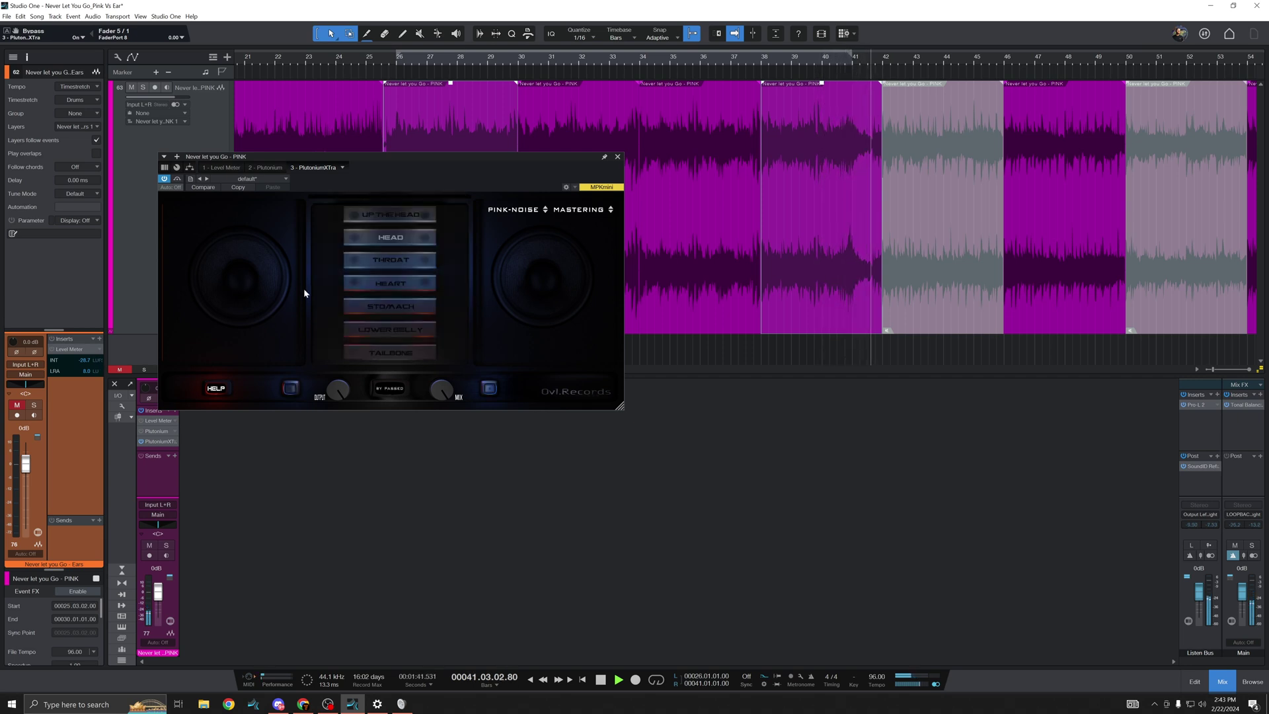